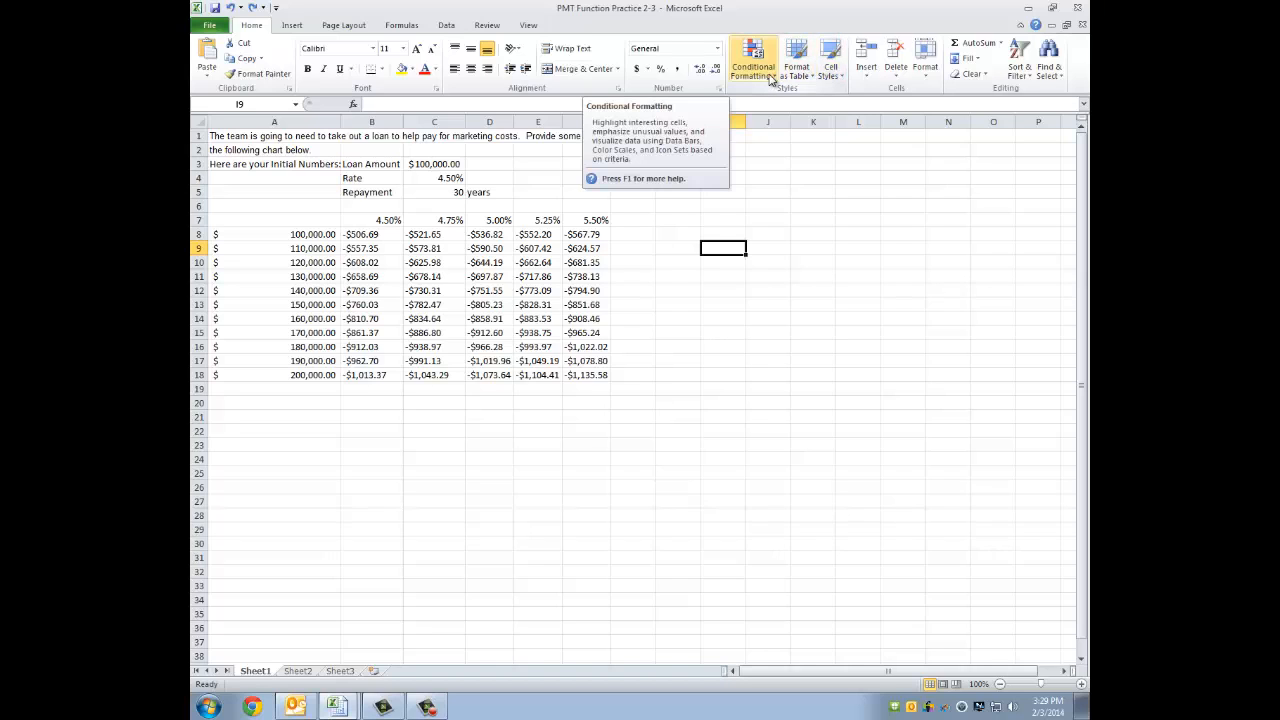
left_click(771, 80)
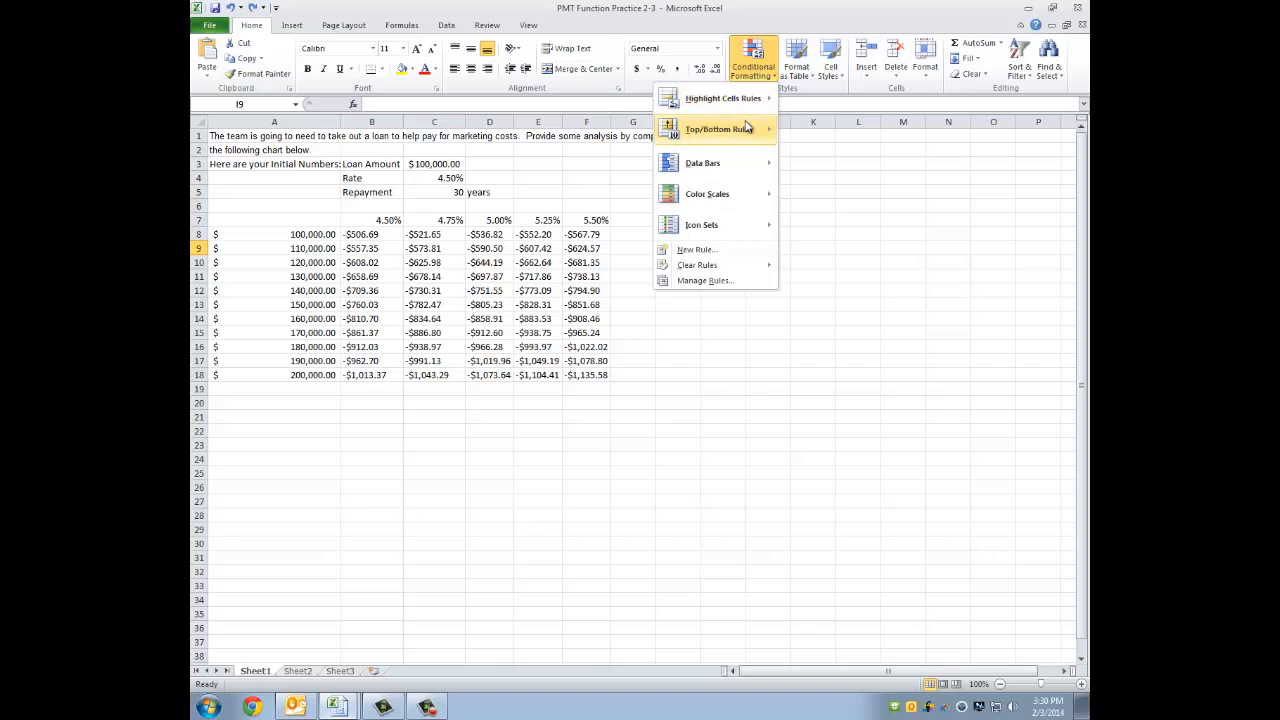
mouse_move(746, 107)
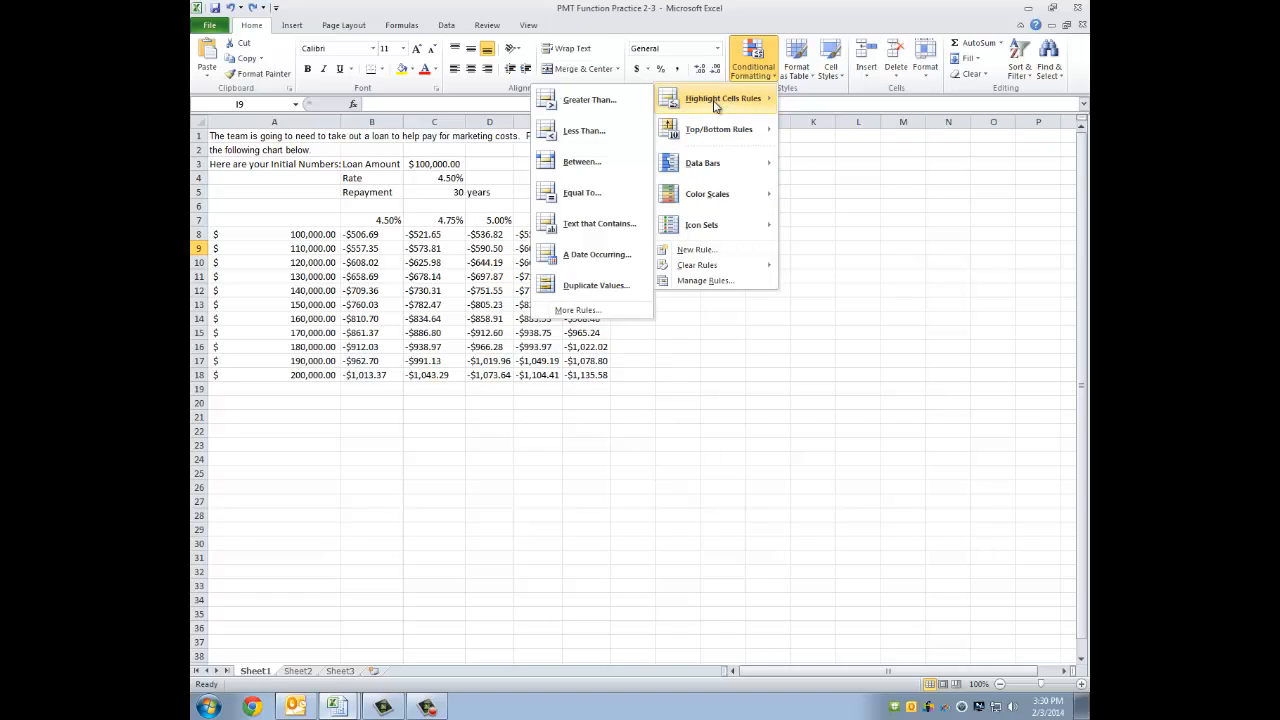
mouse_move(716, 137)
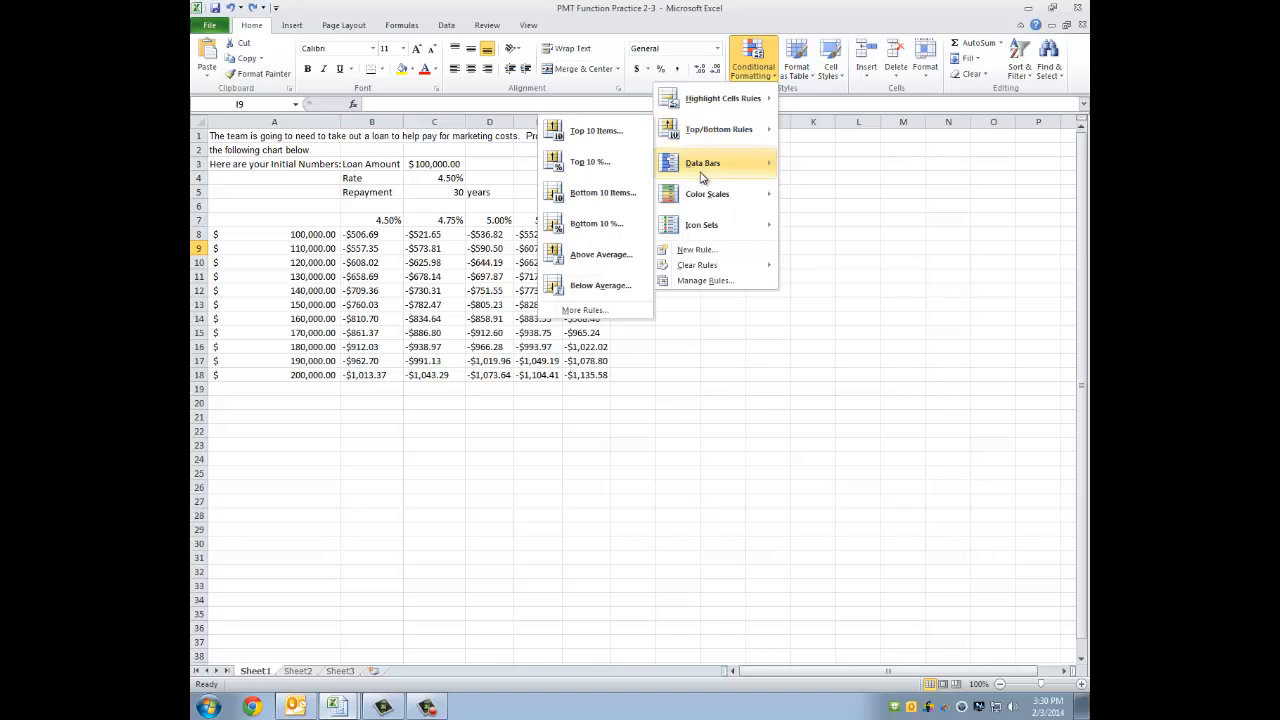
mouse_move(702, 230)
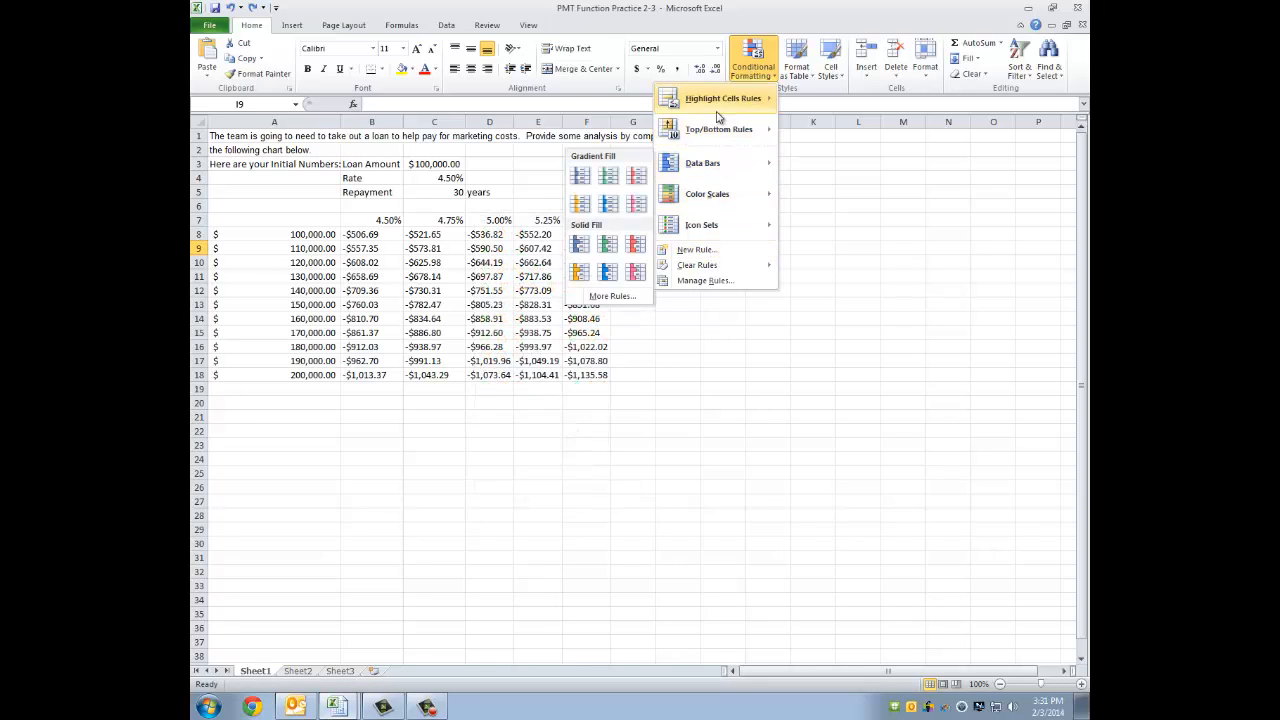
left_click(857, 212)
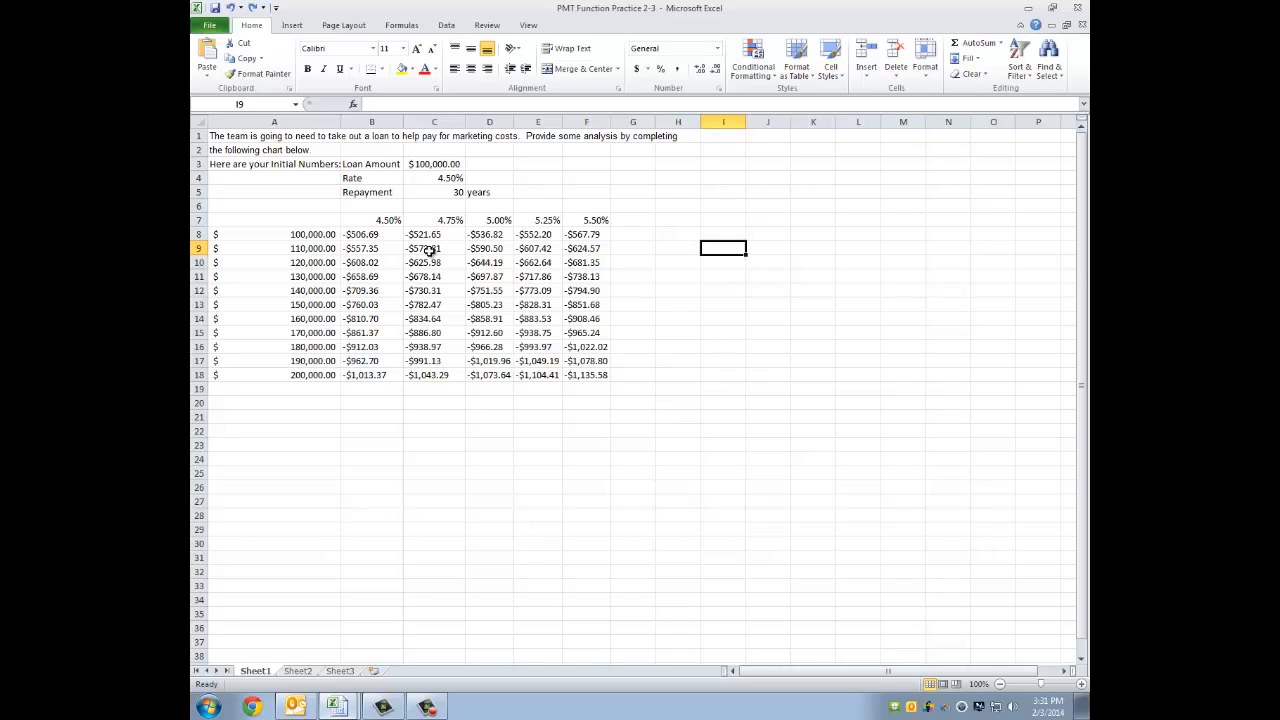
- Enter the question "What if we were on a budget of $700 a month?" in cell H7
left_click(675, 224)
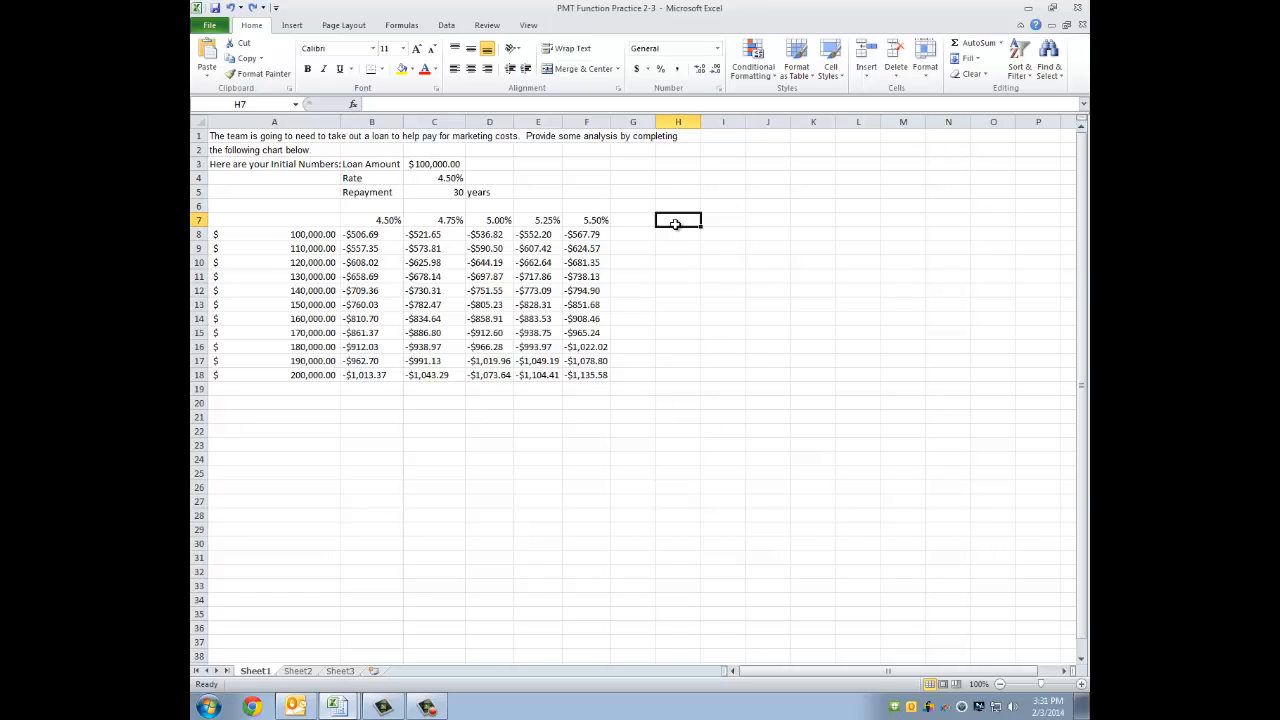
type("What if ")
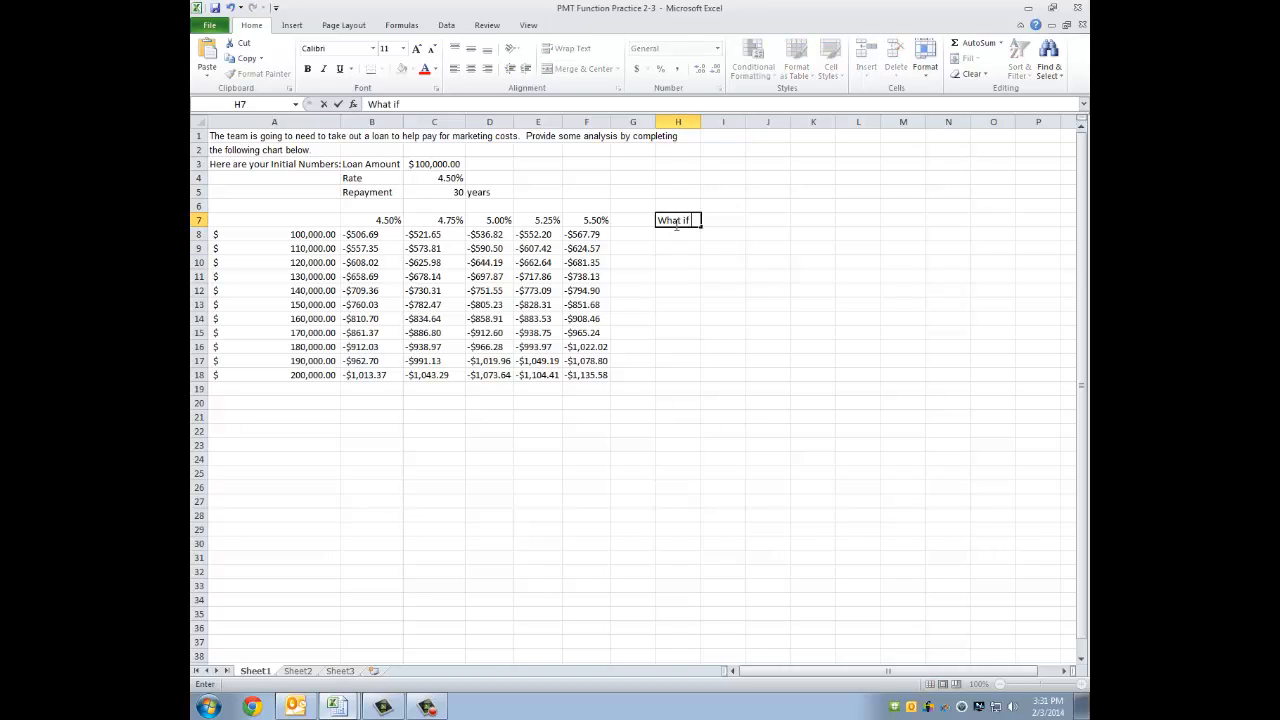
type("we were on a budget of ")
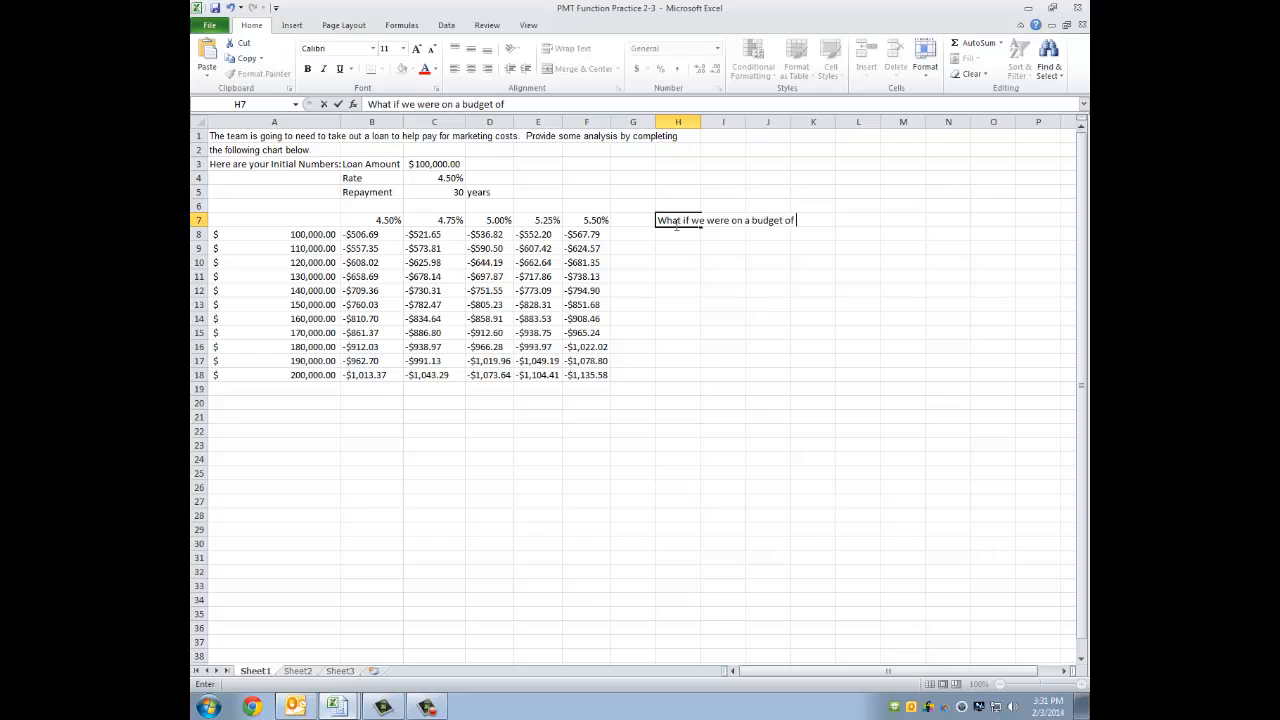
type("$700 a month")
key("Return")
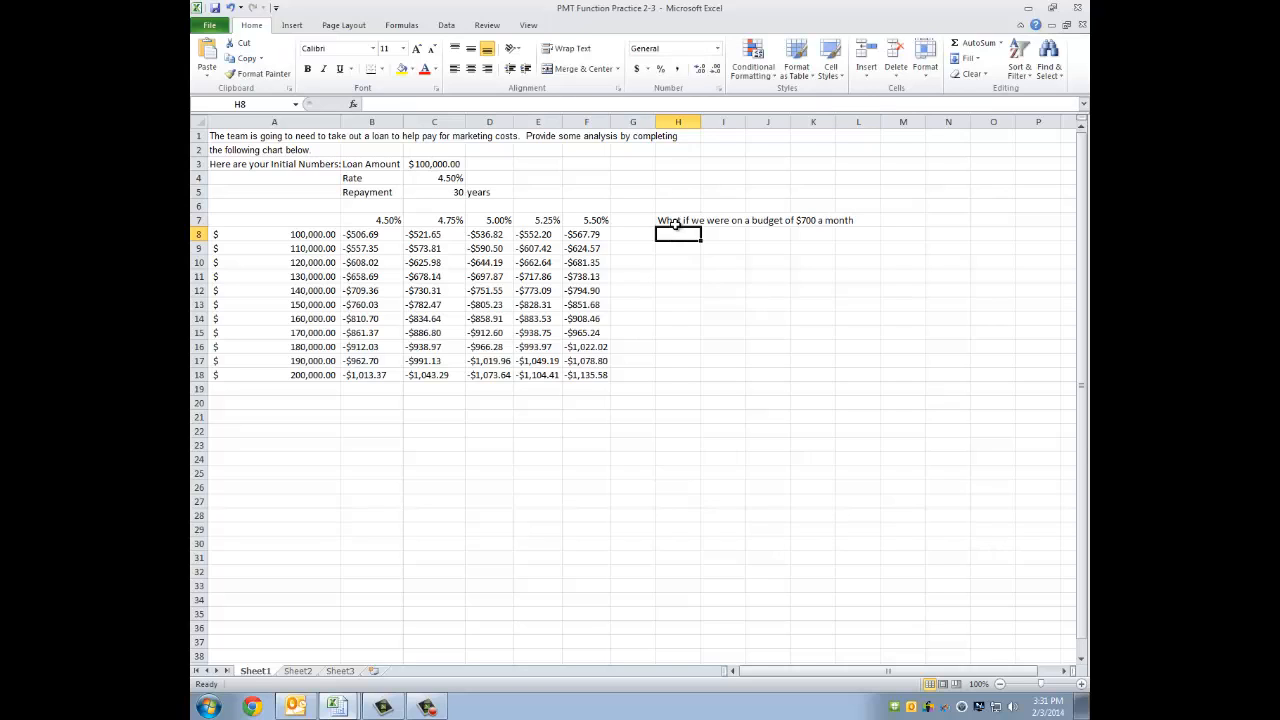
left_click(676, 222)
left_click(566, 104)
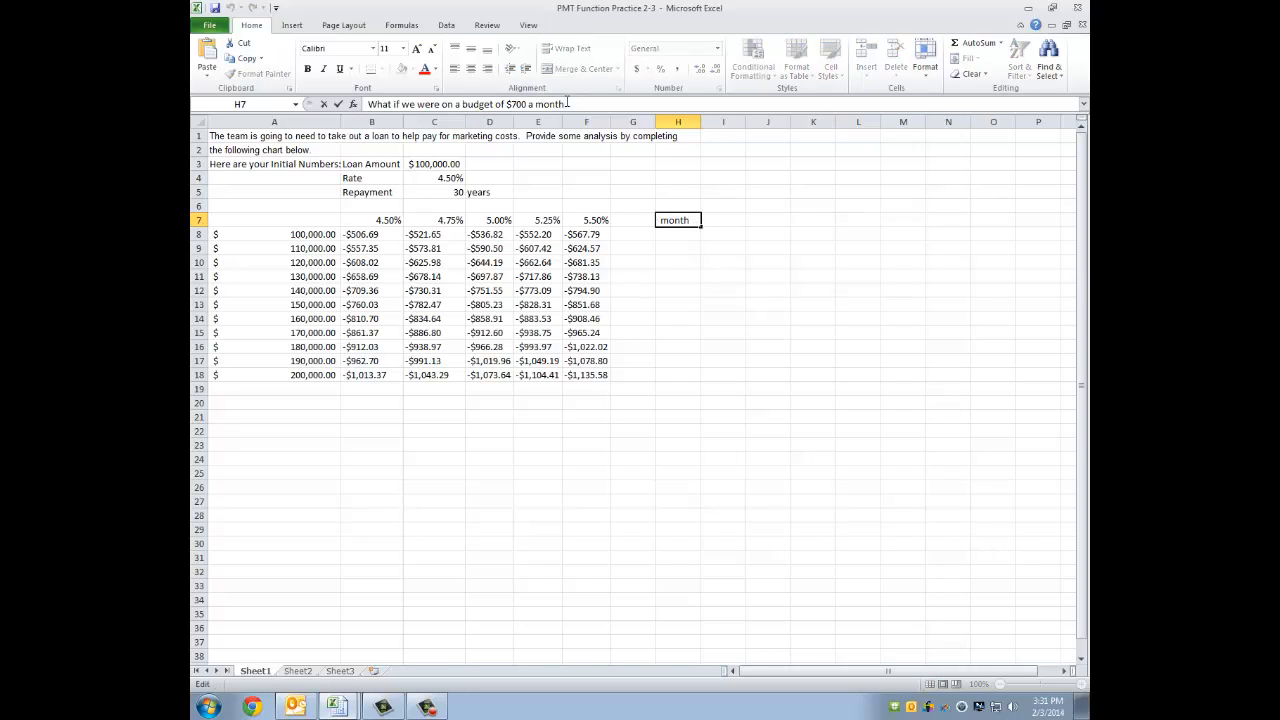
type("?")
key("Return")
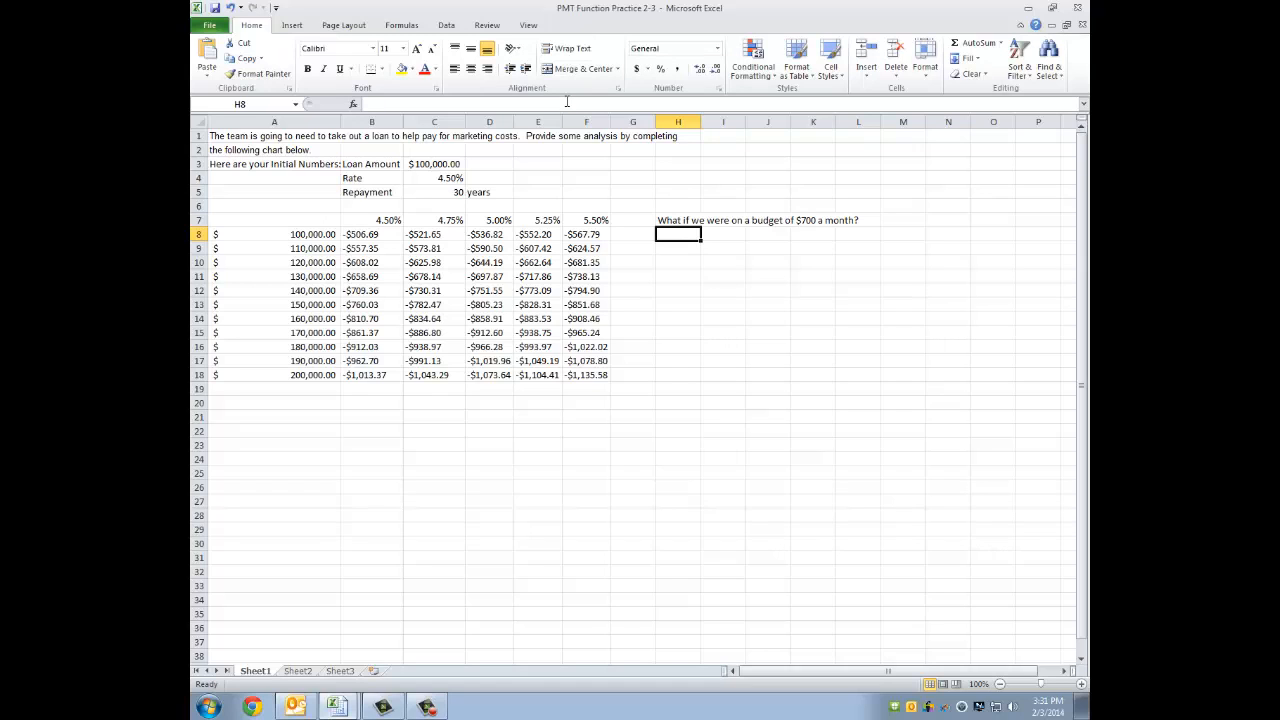
left_click(495, 279)
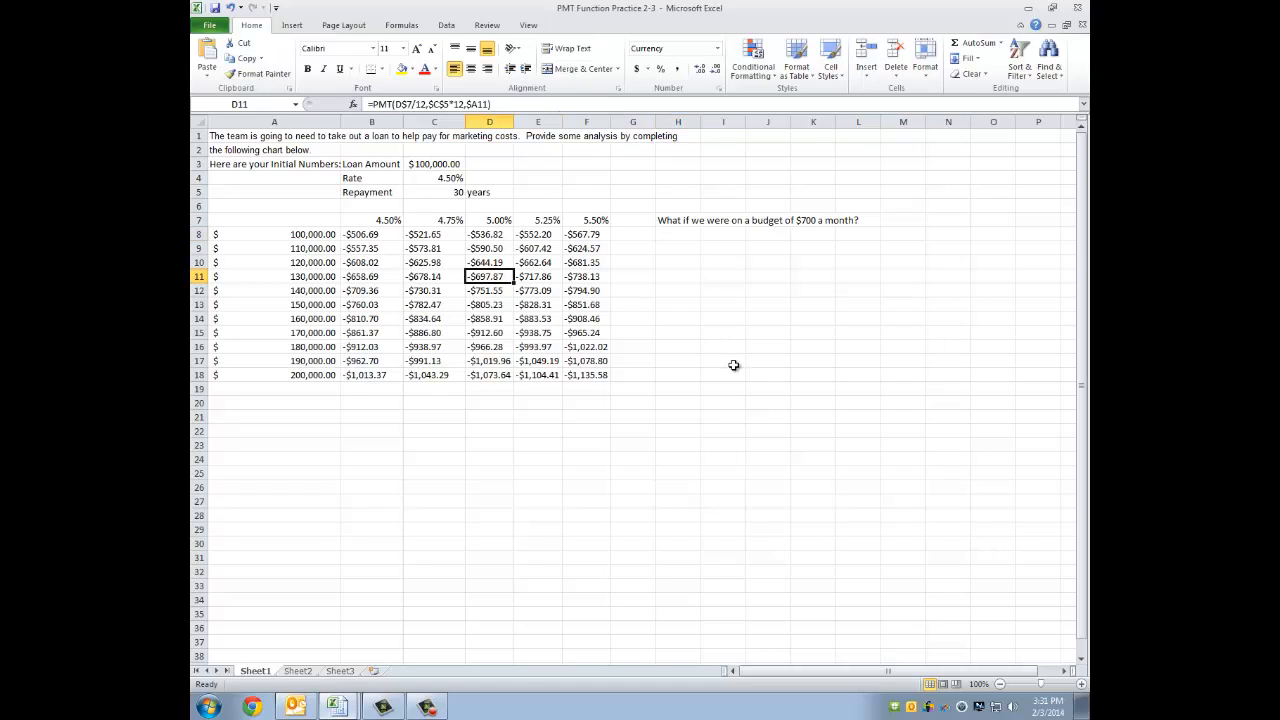
scroll(498, 291, "down", 1)
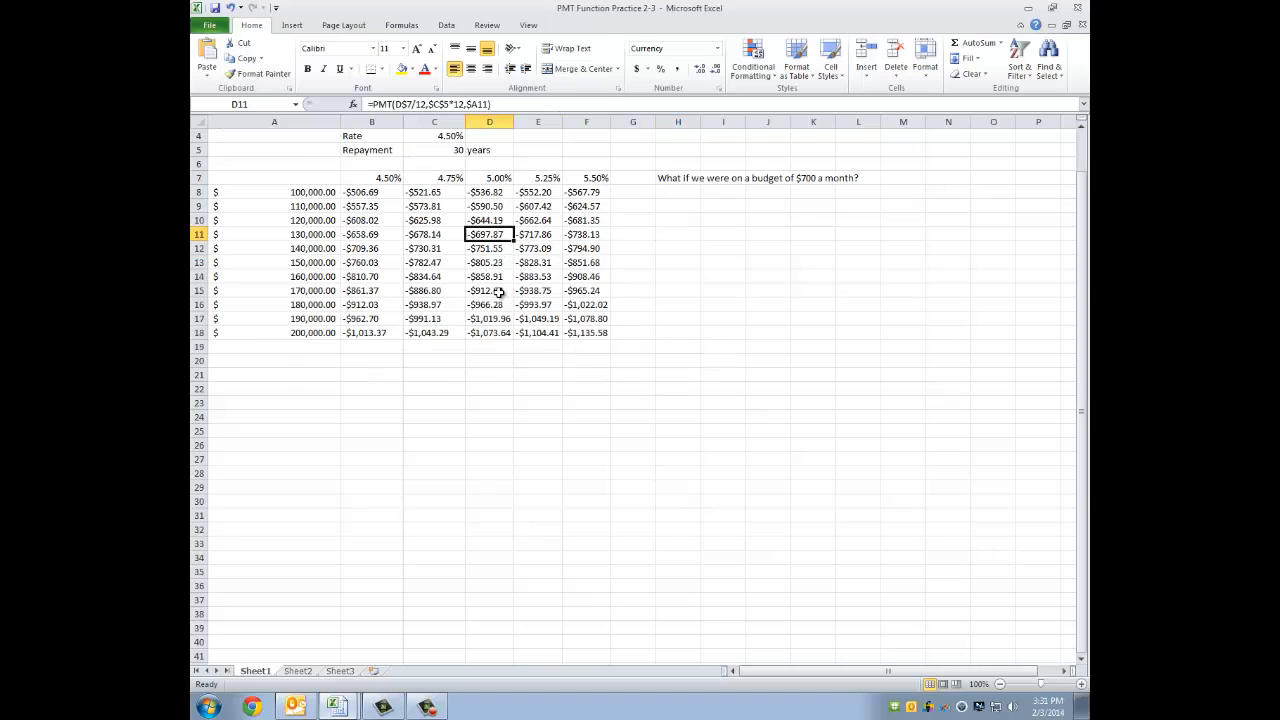
scroll(498, 291, "up", 1)
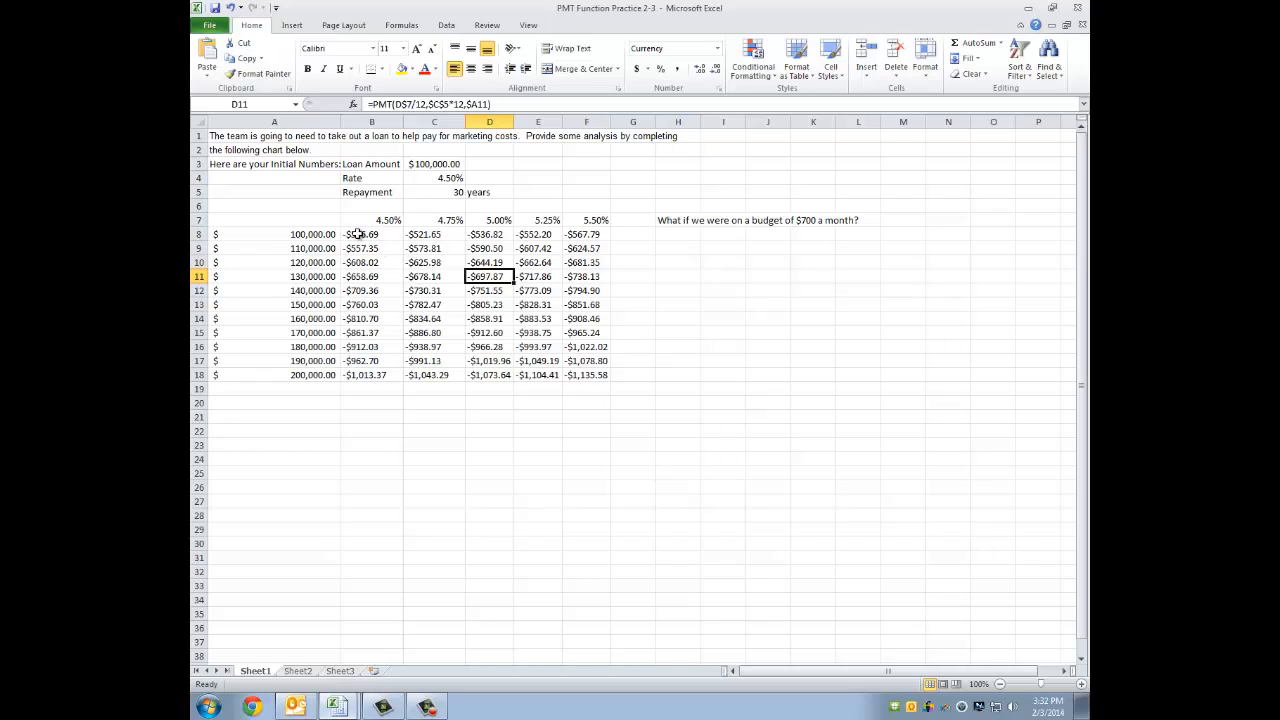
- Set up a Greater Than highlight rule on the payment amounts in B8:F18 with a threshold of -700
left_click_drag(358, 233, 588, 371)
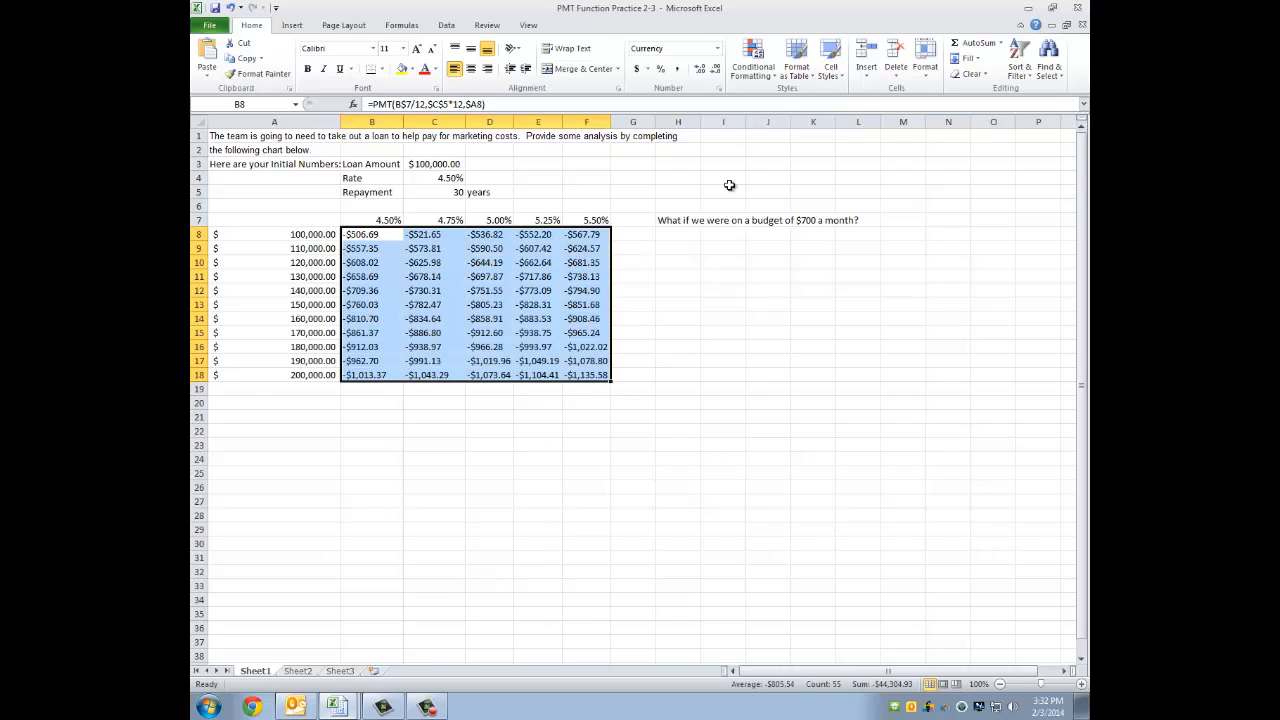
left_click(768, 78)
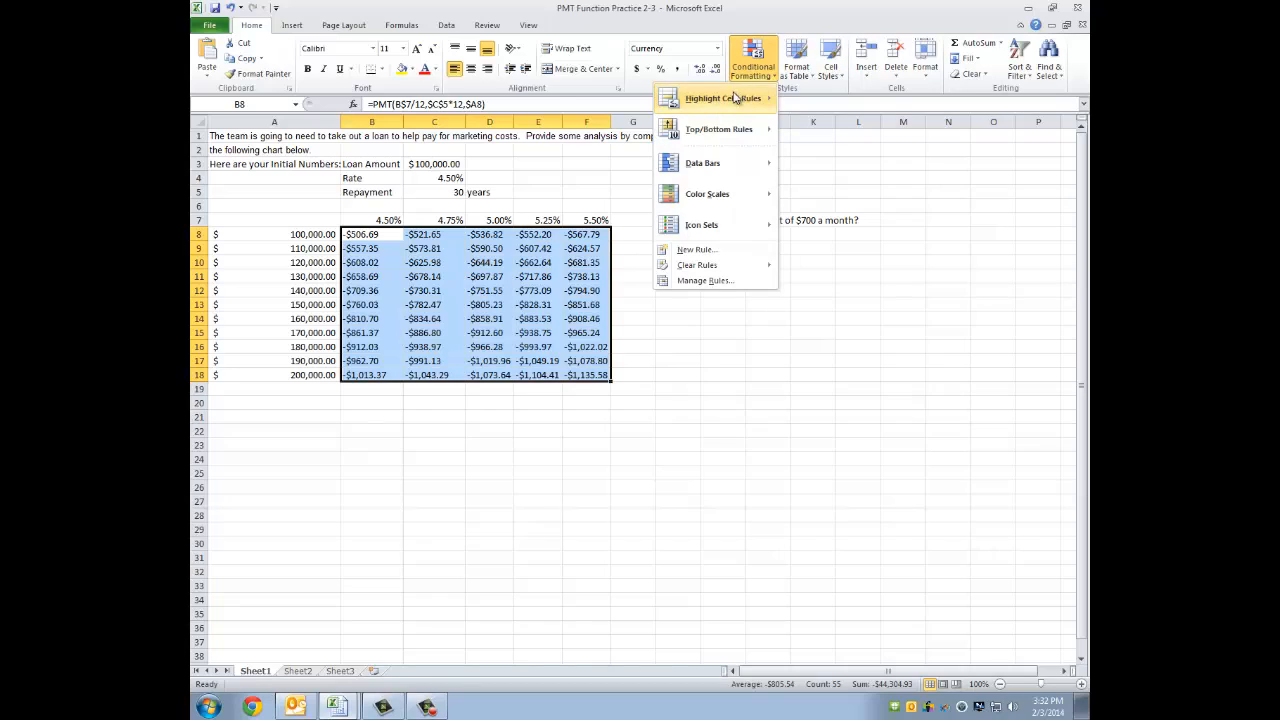
mouse_move(724, 103)
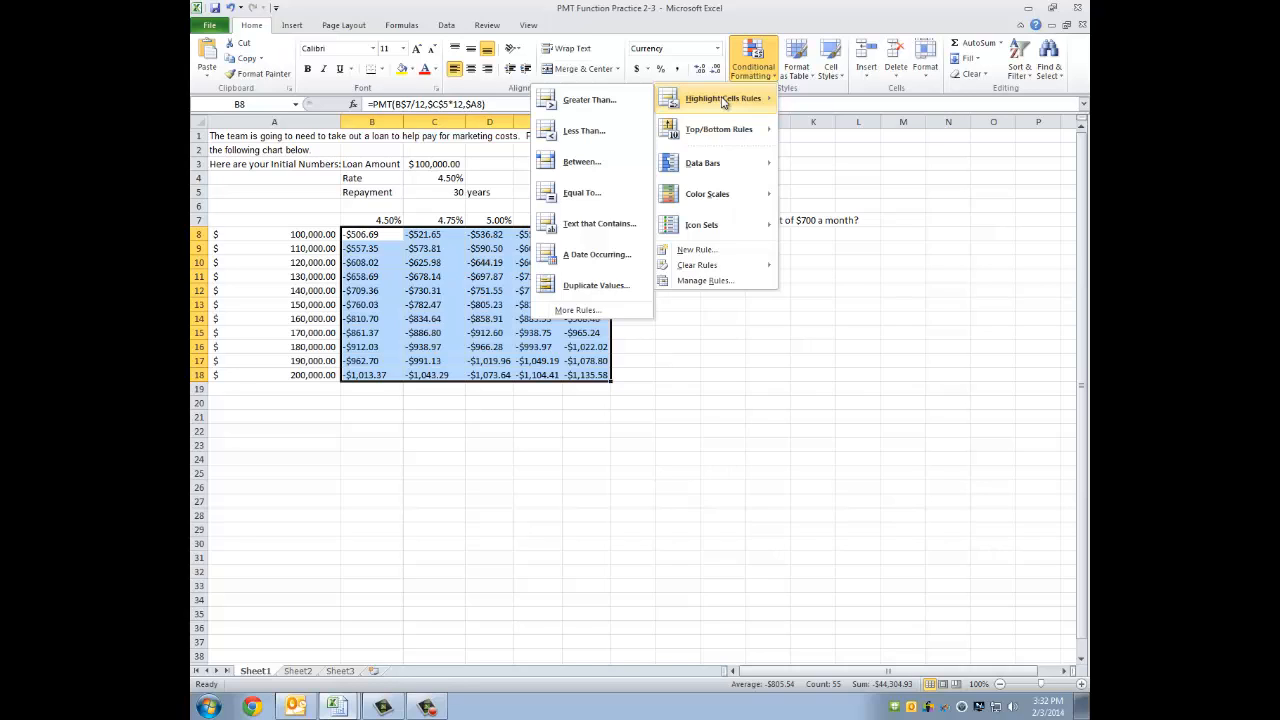
left_click(588, 106)
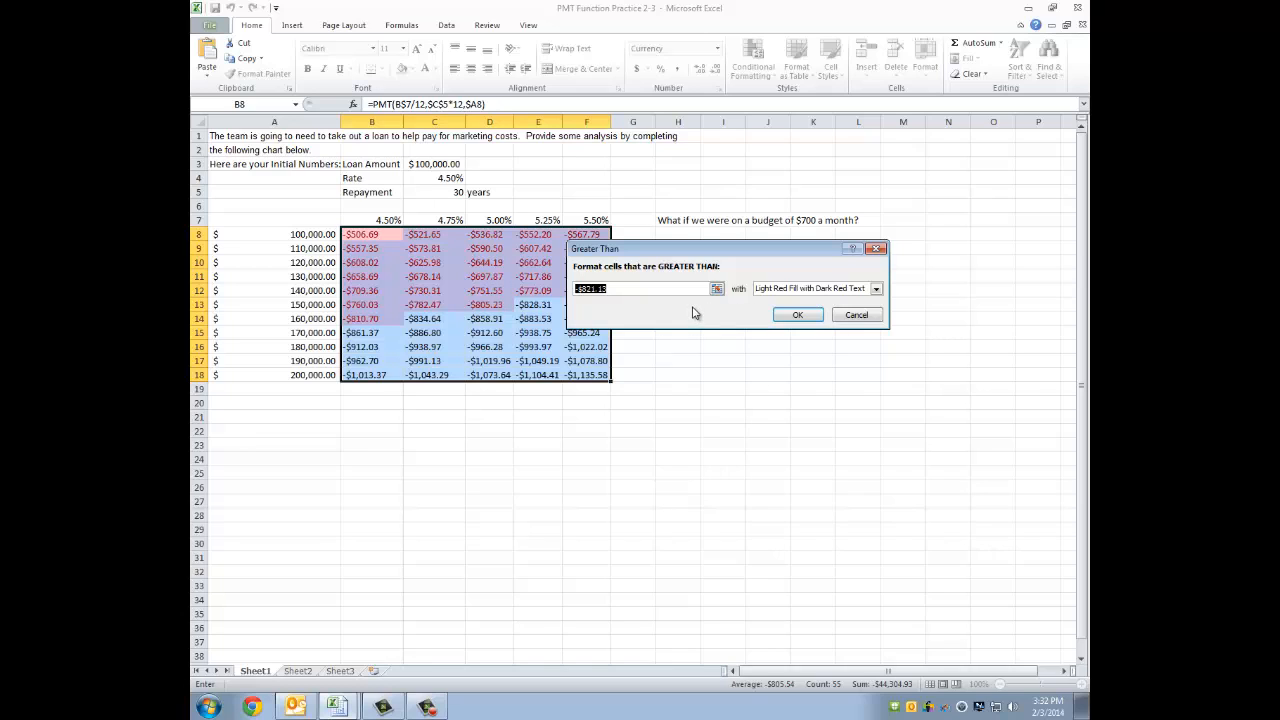
left_click_drag(660, 260, 738, 263)
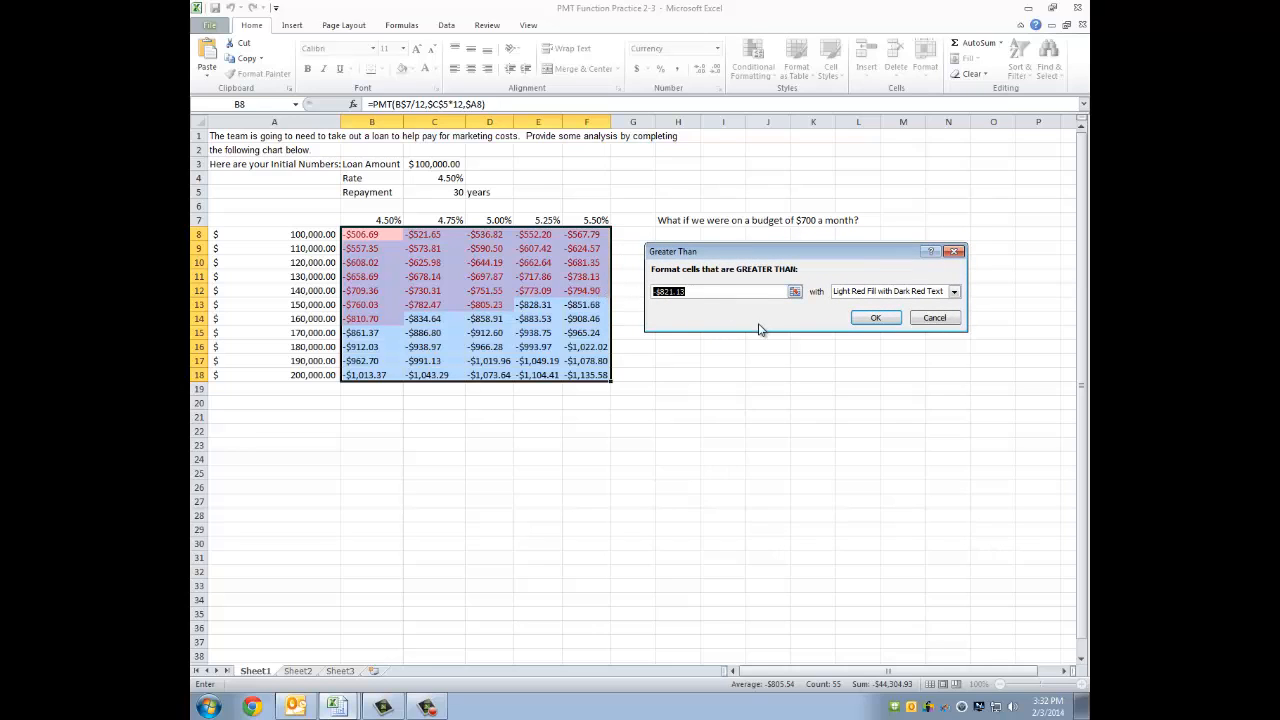
key("BackSpace")
type("-")
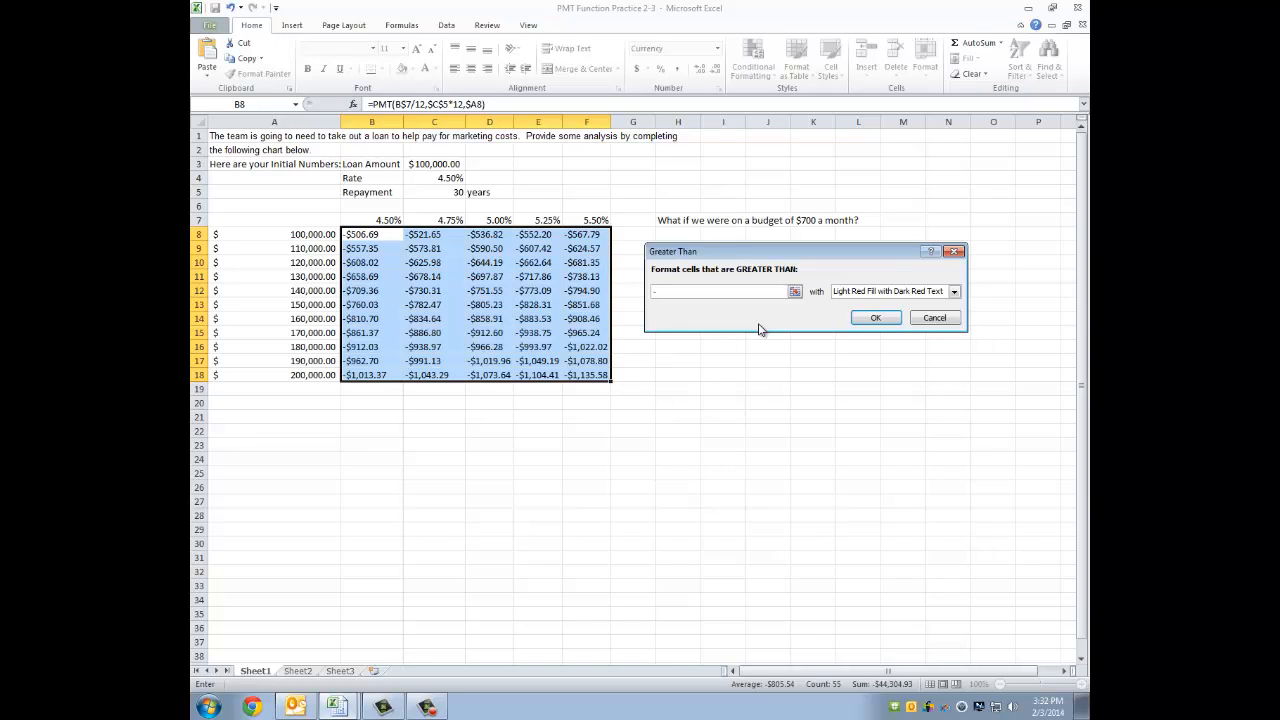
type("700")
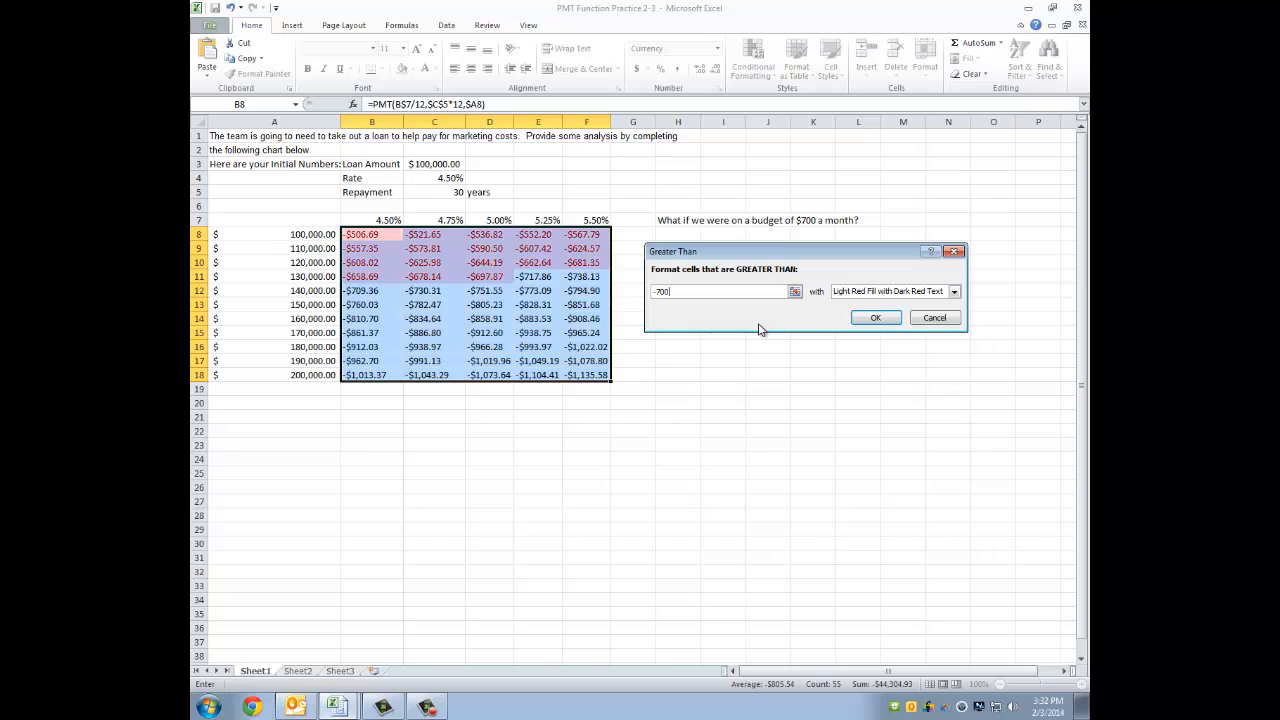
- Choose Green Fill with Dark Green Text as the rule's format and apply it to the payments
left_click(955, 292)
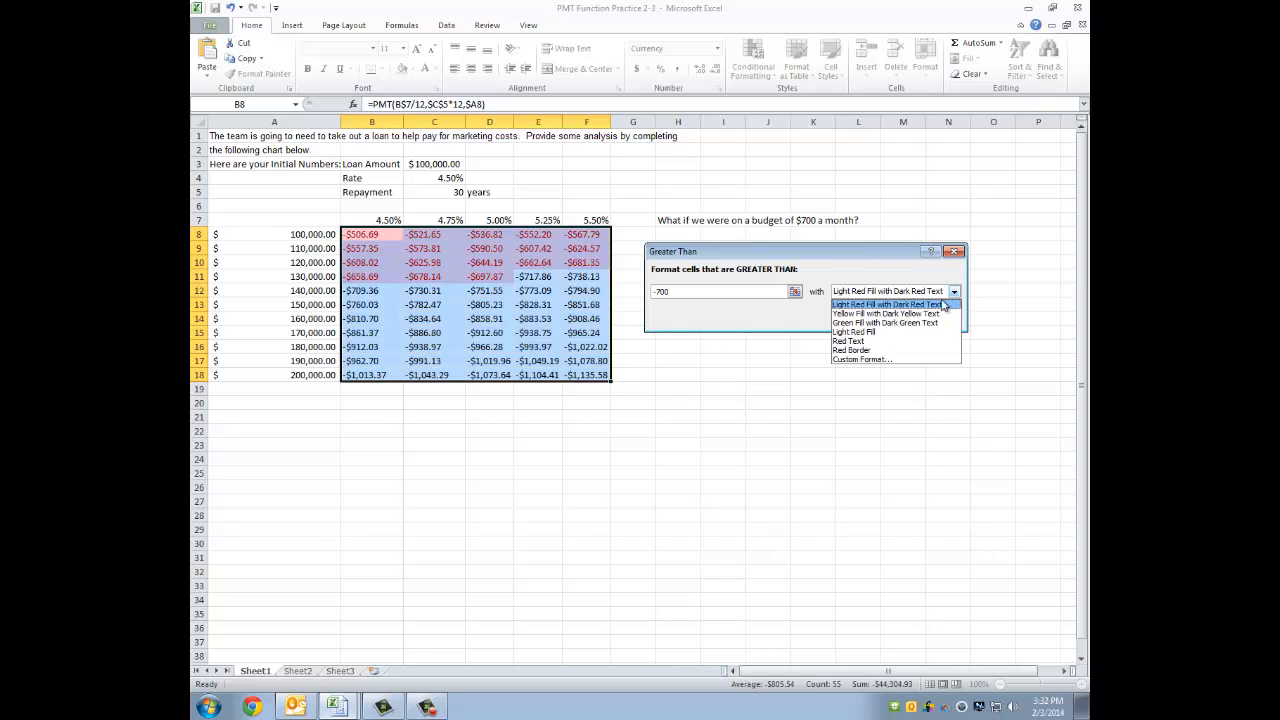
left_click(932, 326)
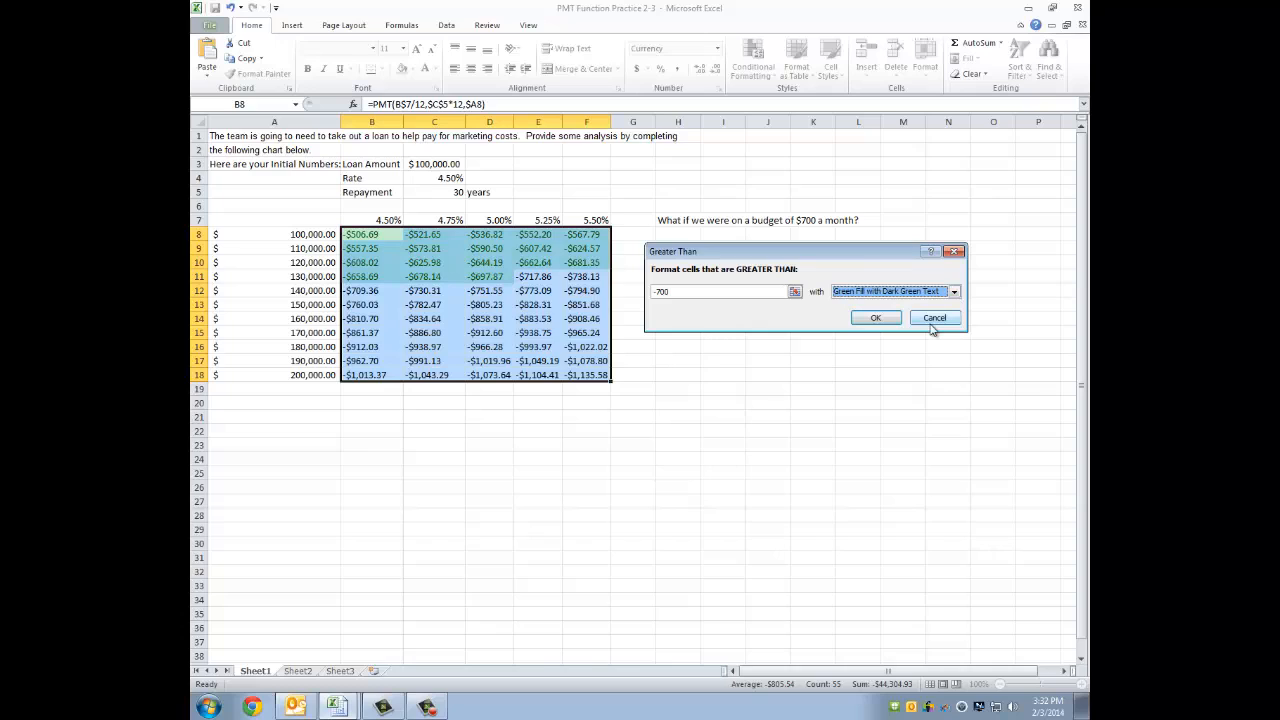
left_click(880, 318)
left_click(636, 317)
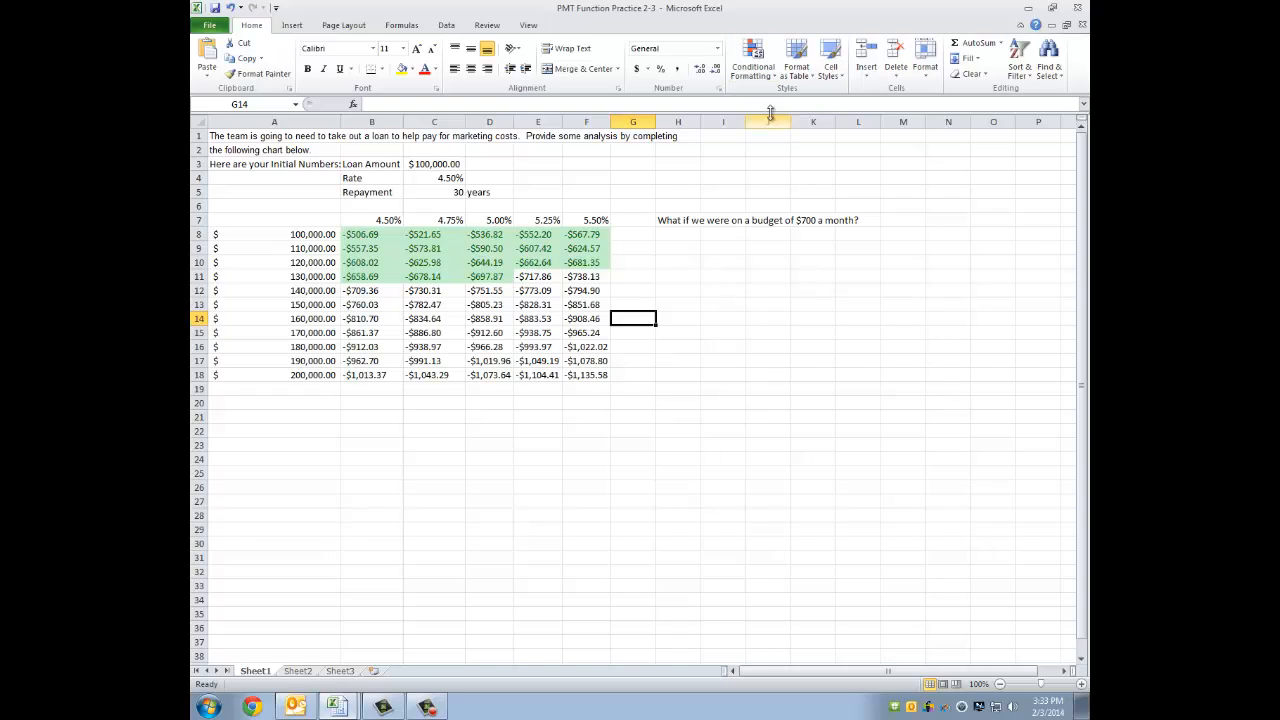
- Switch to the Activity for Calculations workbook and look over the NBA attendance table down to its summary rows
mouse_move(365, 706)
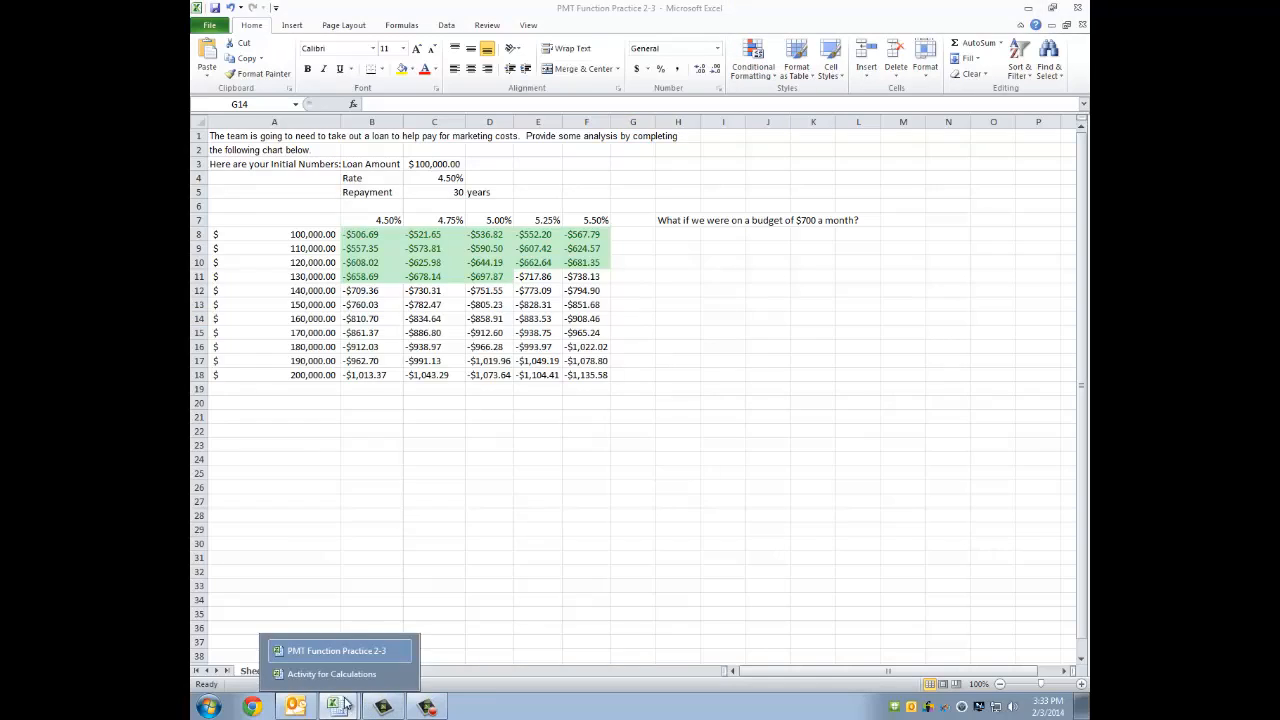
left_click(380, 674)
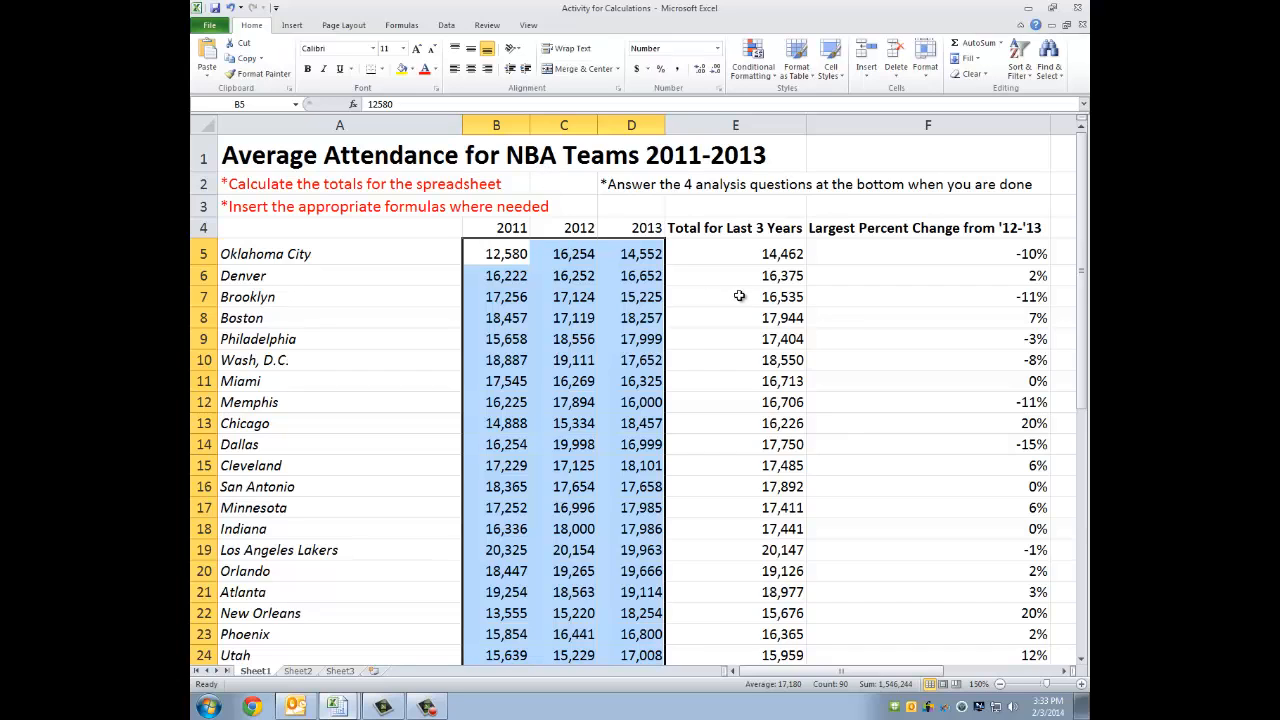
scroll(736, 300, "down", 4)
scroll(736, 300, "up", 4)
scroll(755, 414, "down", 6)
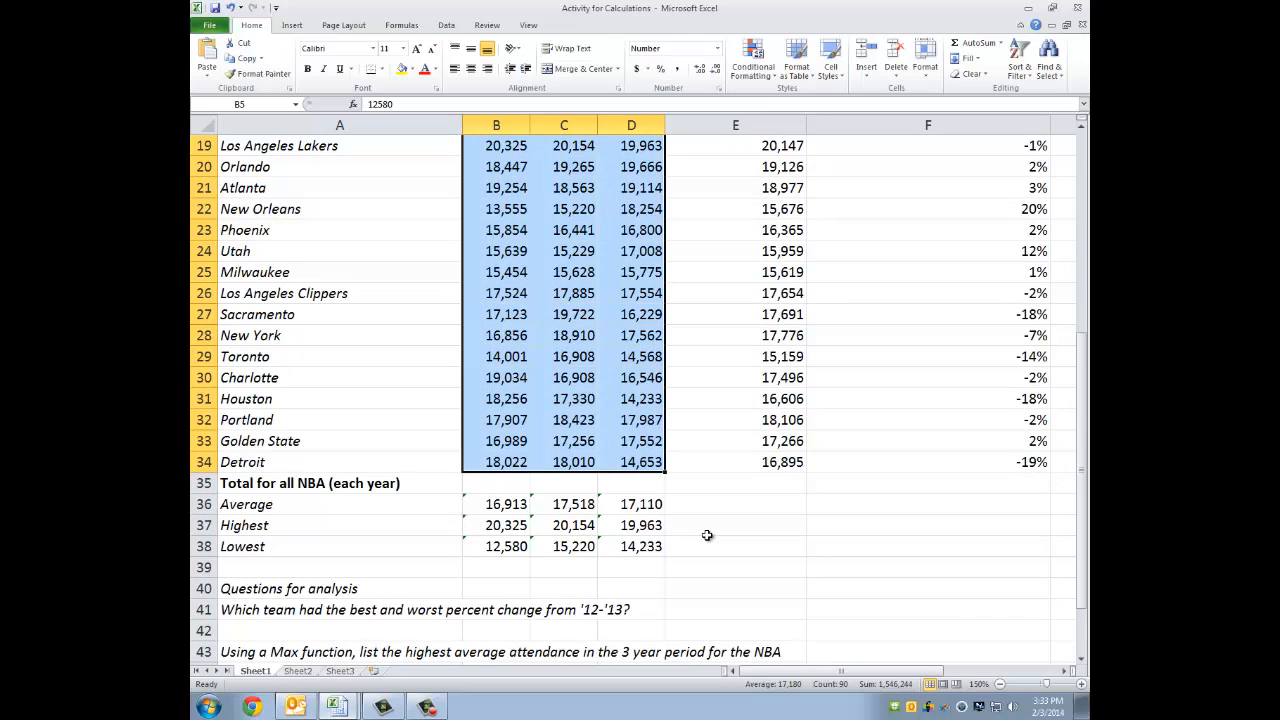
scroll(707, 535, "up", 5)
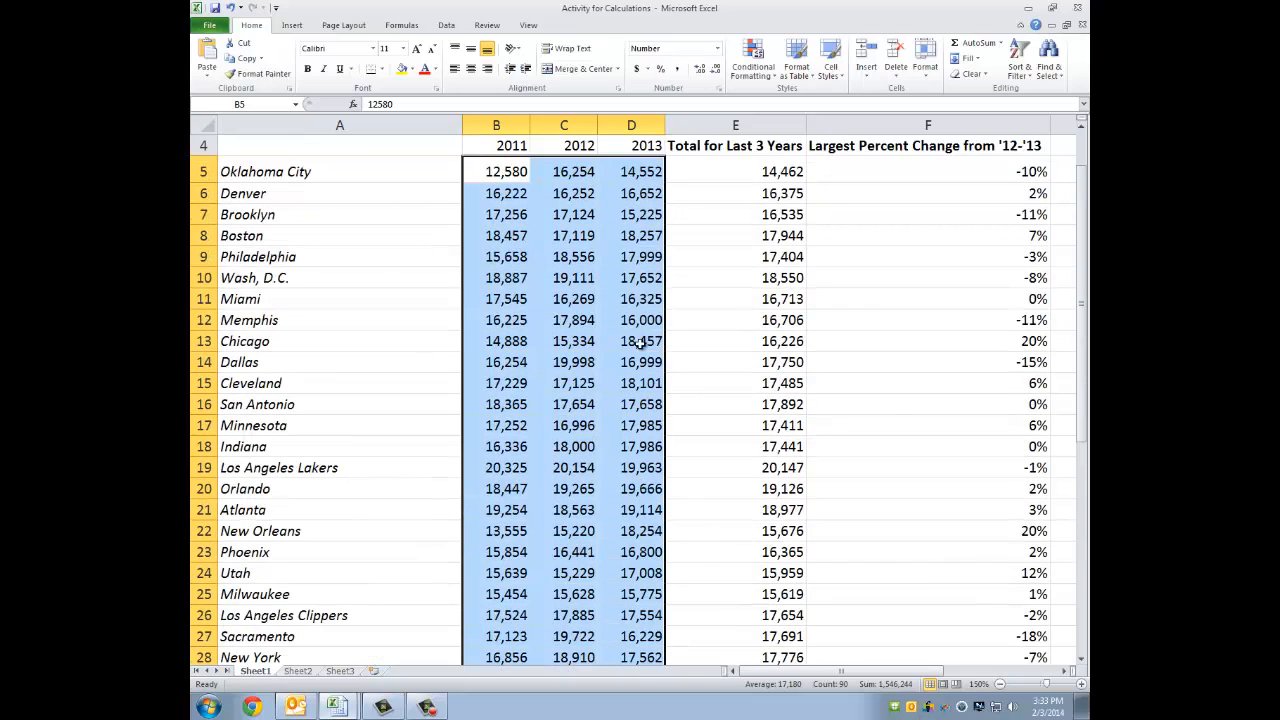
- Start a Top 10% conditional formatting rule on the 2011–2013 attendance figures and reduce its percentage to 5
left_click(753, 62)
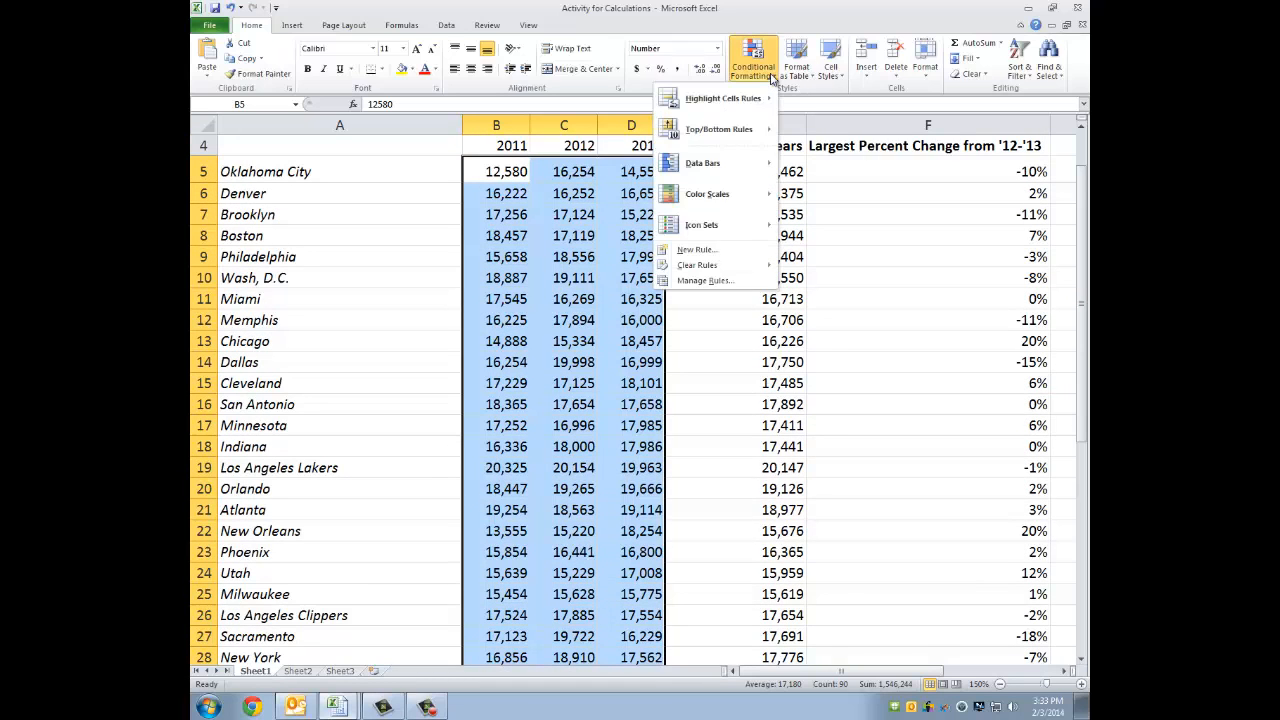
mouse_move(713, 138)
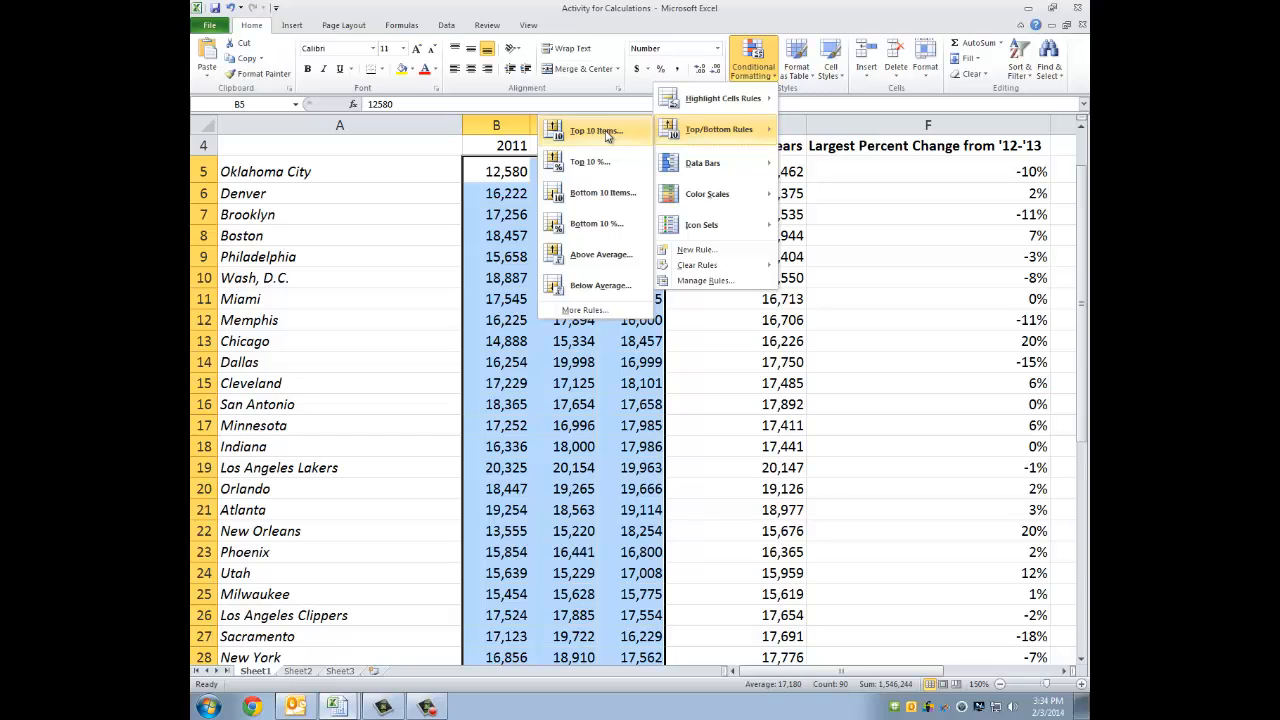
left_click(600, 162)
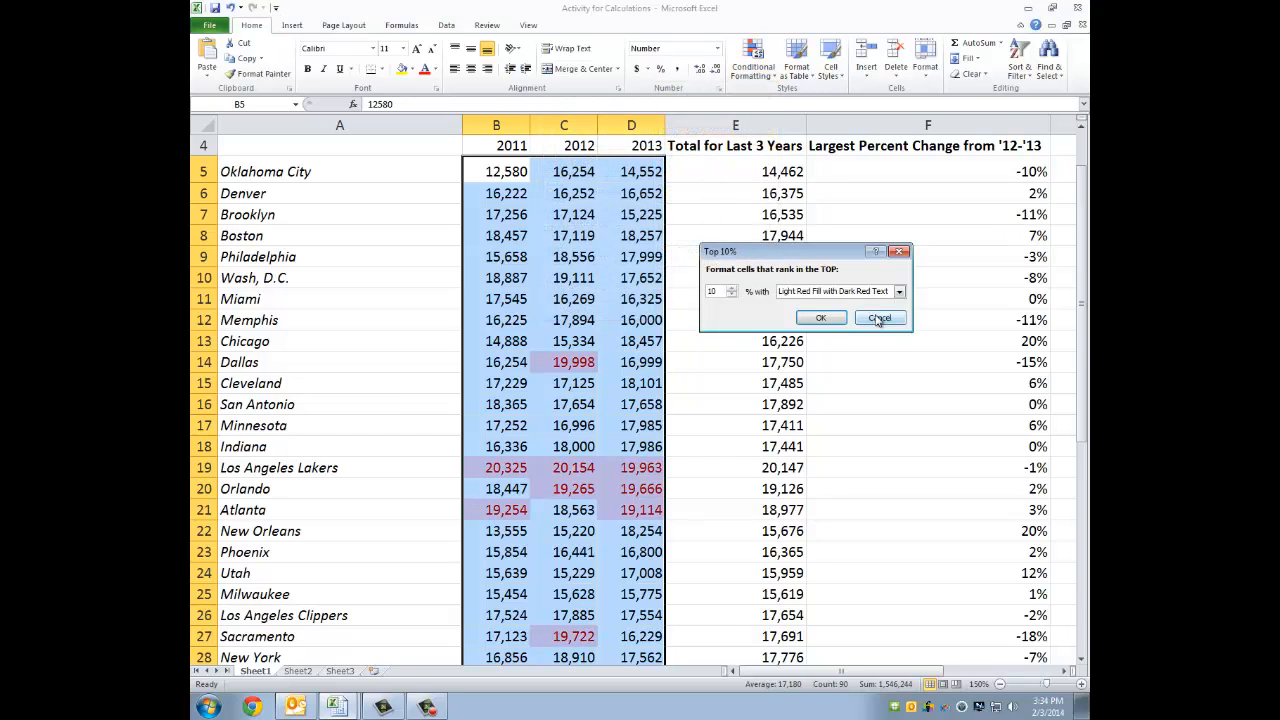
left_click(732, 296)
left_click(732, 296)
left_click(732, 296)
left_click(732, 296)
left_click(732, 296)
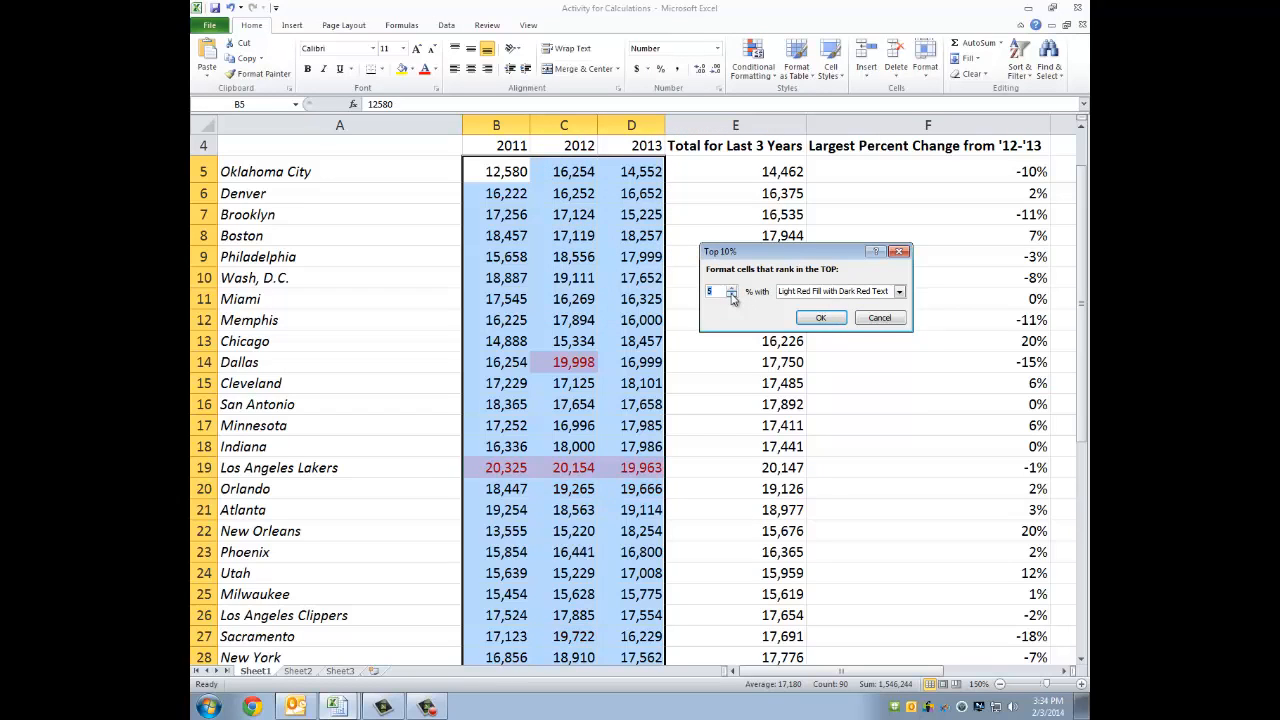
- Try a higher percentage in the Top 10% rule to preview a wider set of highlighted attendance figures
left_click(732, 288)
left_click(732, 288)
left_click(732, 288)
left_click(732, 288)
left_click(732, 288)
left_click(732, 288)
left_click(732, 288)
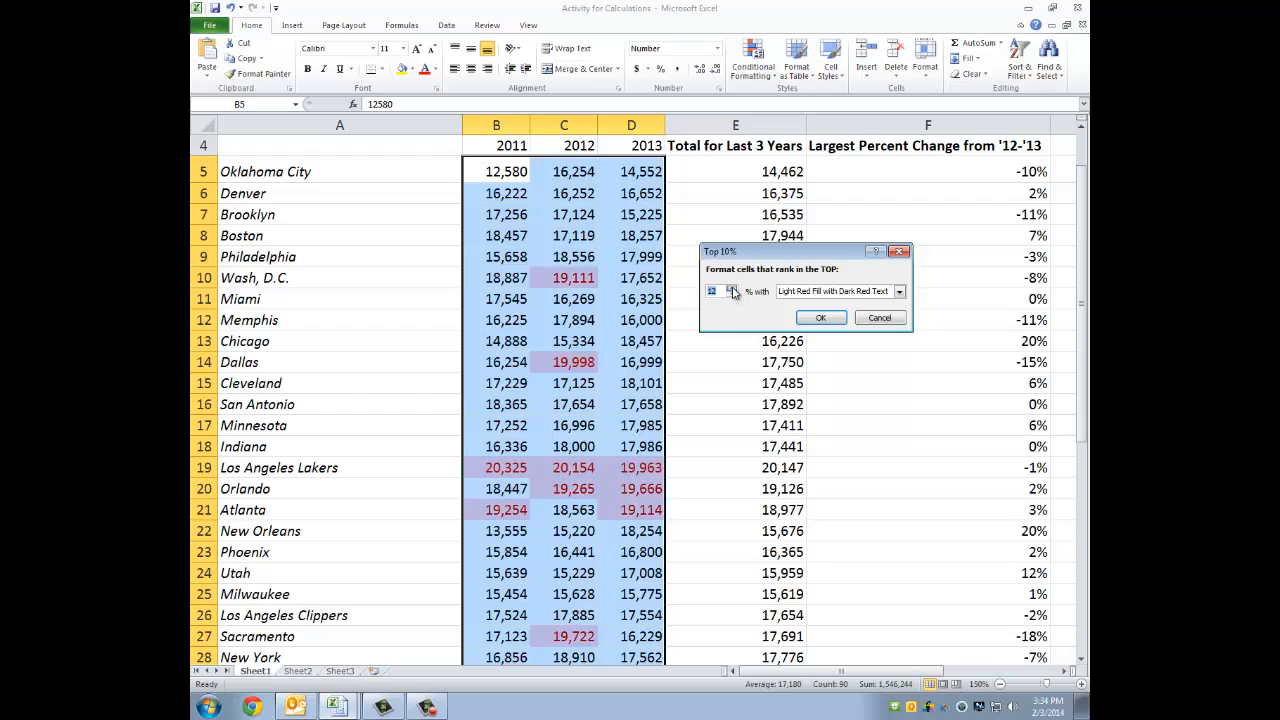
left_click(732, 288)
left_click(732, 288)
left_click(732, 288)
left_click(732, 288)
left_click(732, 288)
left_click(732, 288)
left_click(732, 288)
left_click(732, 288)
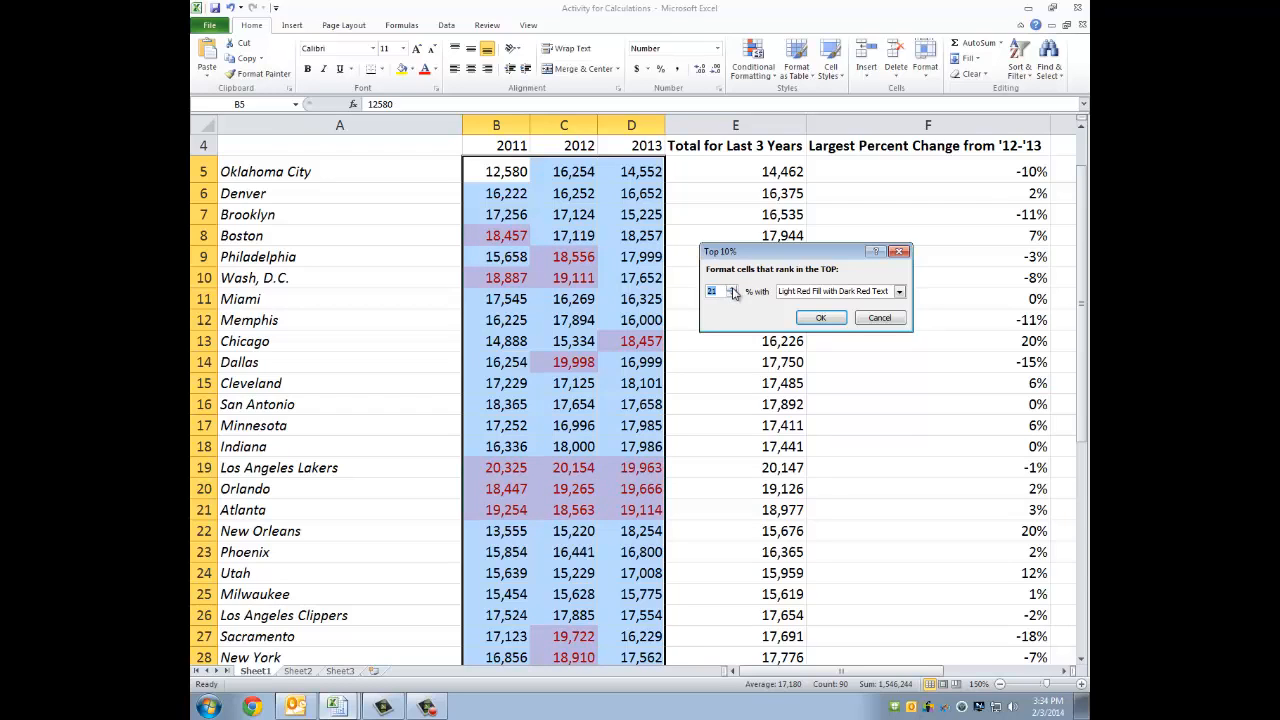
- Set the rule's percentage to 10 and apply it with Green Fill with Dark Green Text
left_click(732, 296)
left_click(732, 296)
left_click(732, 296)
left_click(732, 296)
left_click(732, 296)
left_click(732, 296)
left_click(732, 296)
left_click(732, 296)
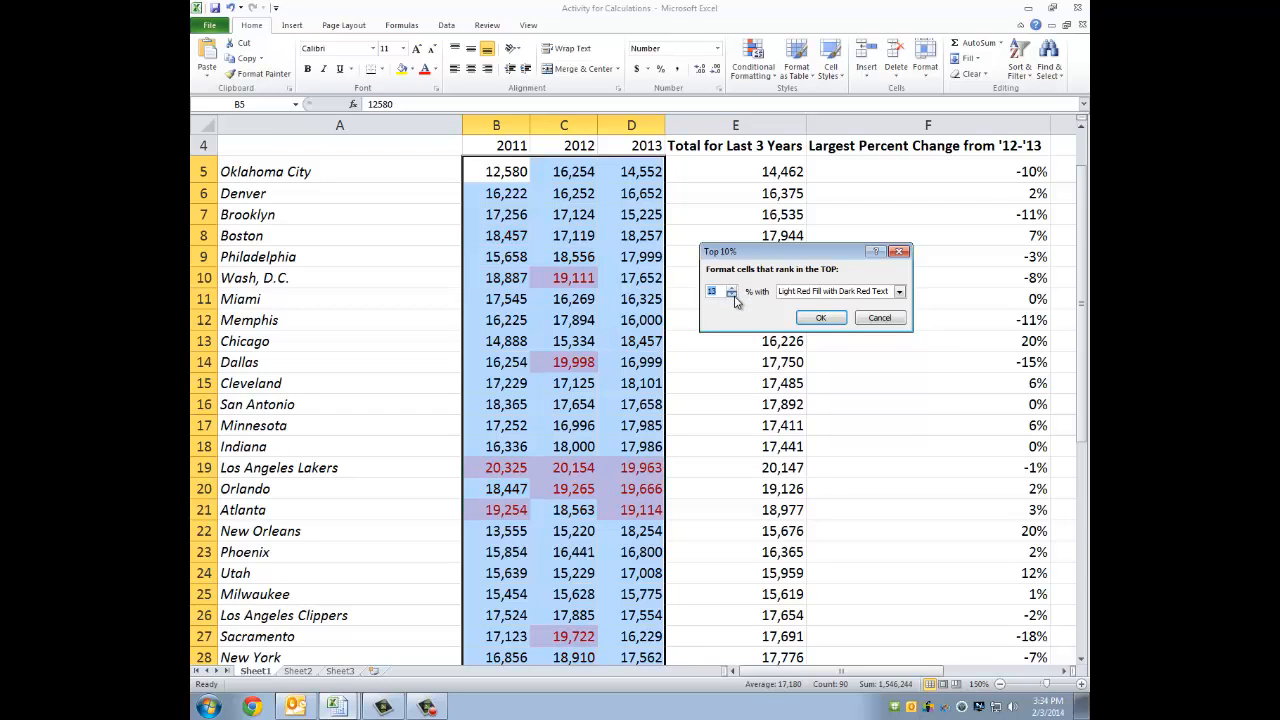
left_click(732, 296)
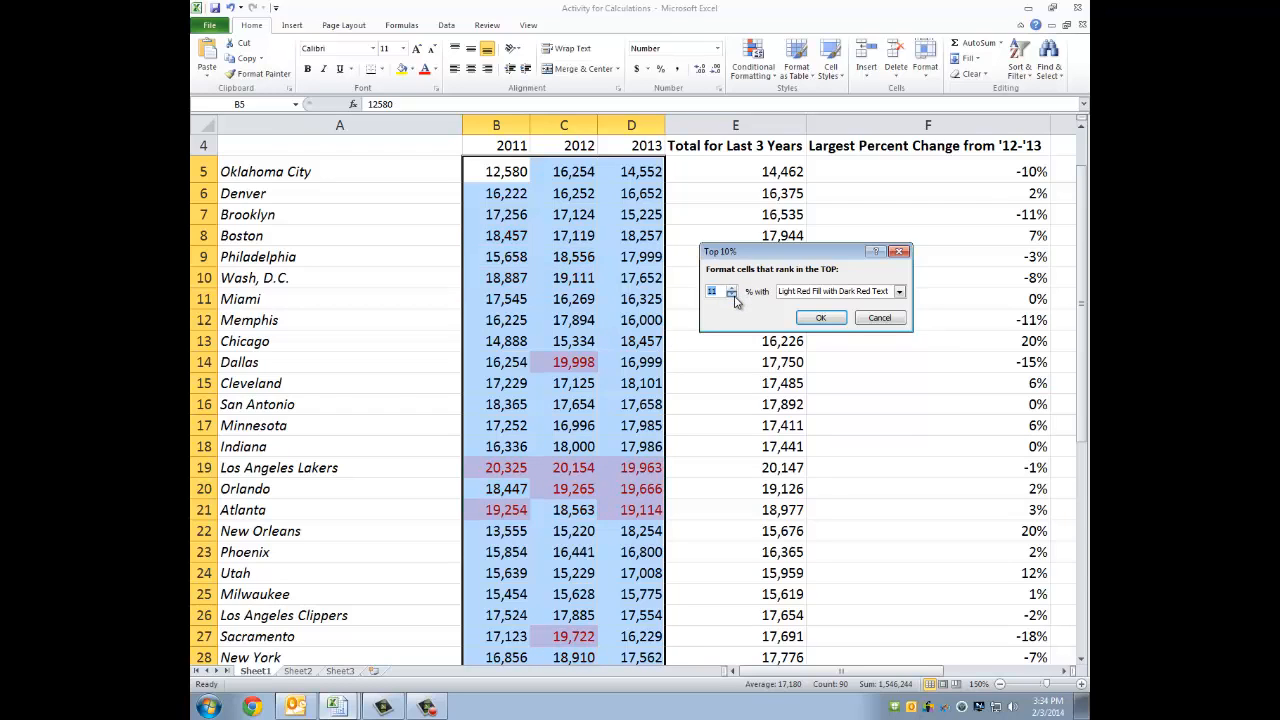
left_click(899, 291)
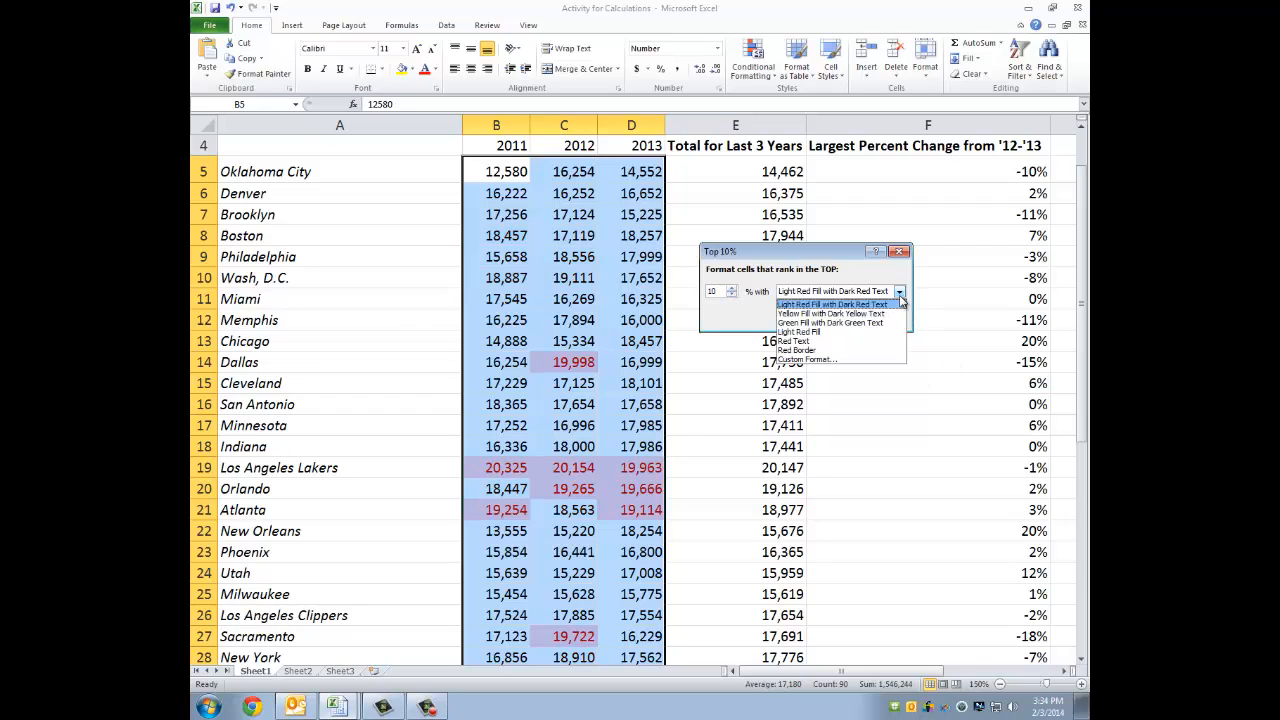
left_click(862, 322)
left_click(822, 318)
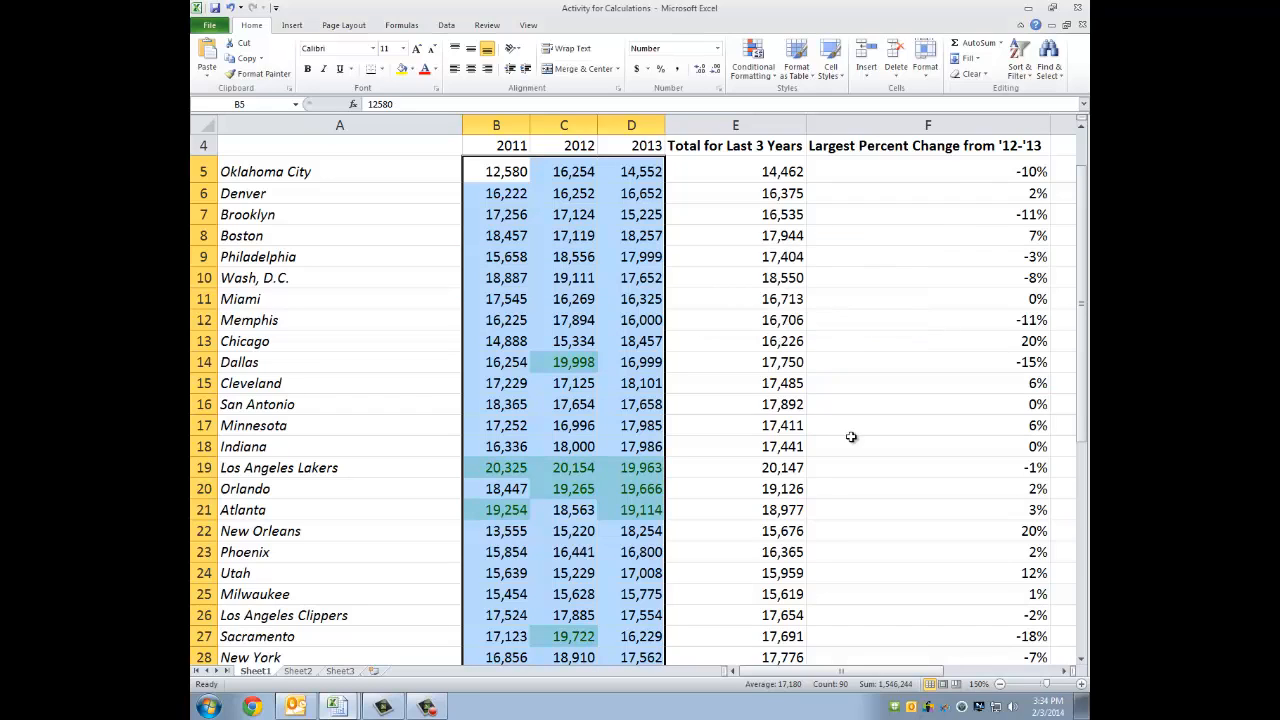
- Examine the attendance table for the highlighted top 10% figures, checking the 2011 values for Dallas, the Los Angeles Lakers and Atlanta
scroll(737, 434, "down", 2)
left_click(737, 437)
scroll(737, 437, "up", 3)
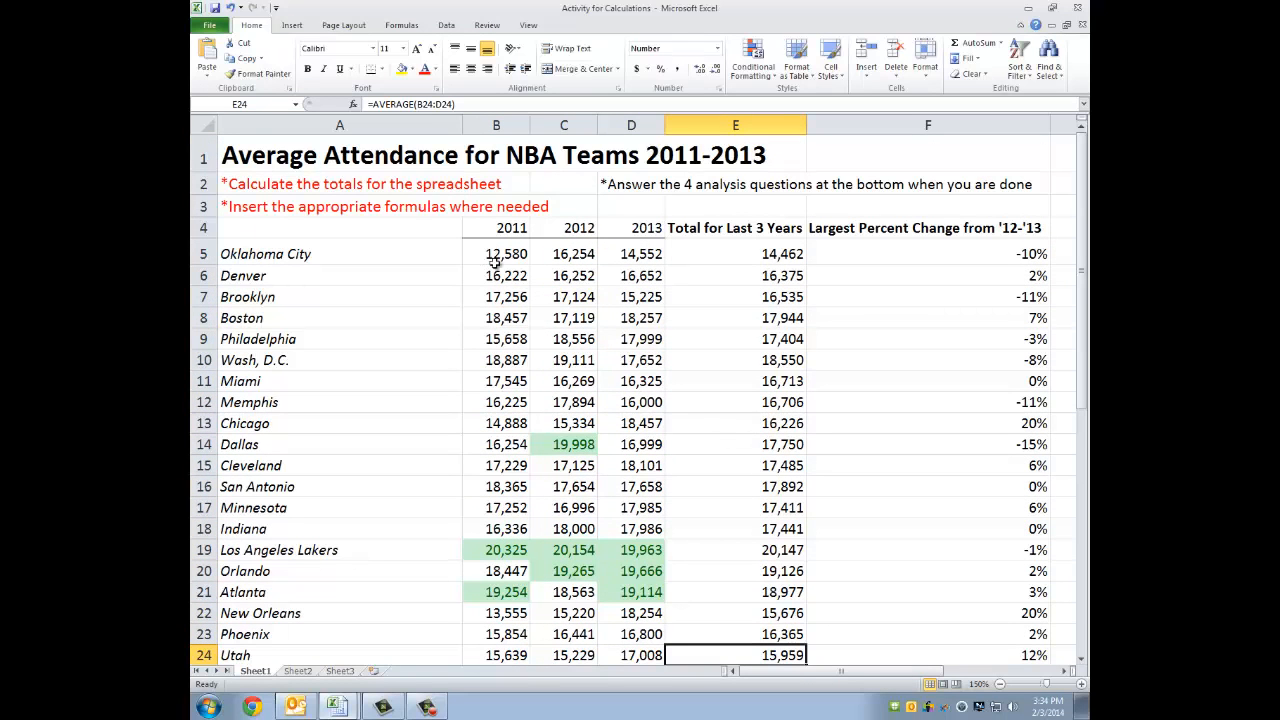
left_click_drag(492, 274, 516, 540)
scroll(516, 540, "down", 4)
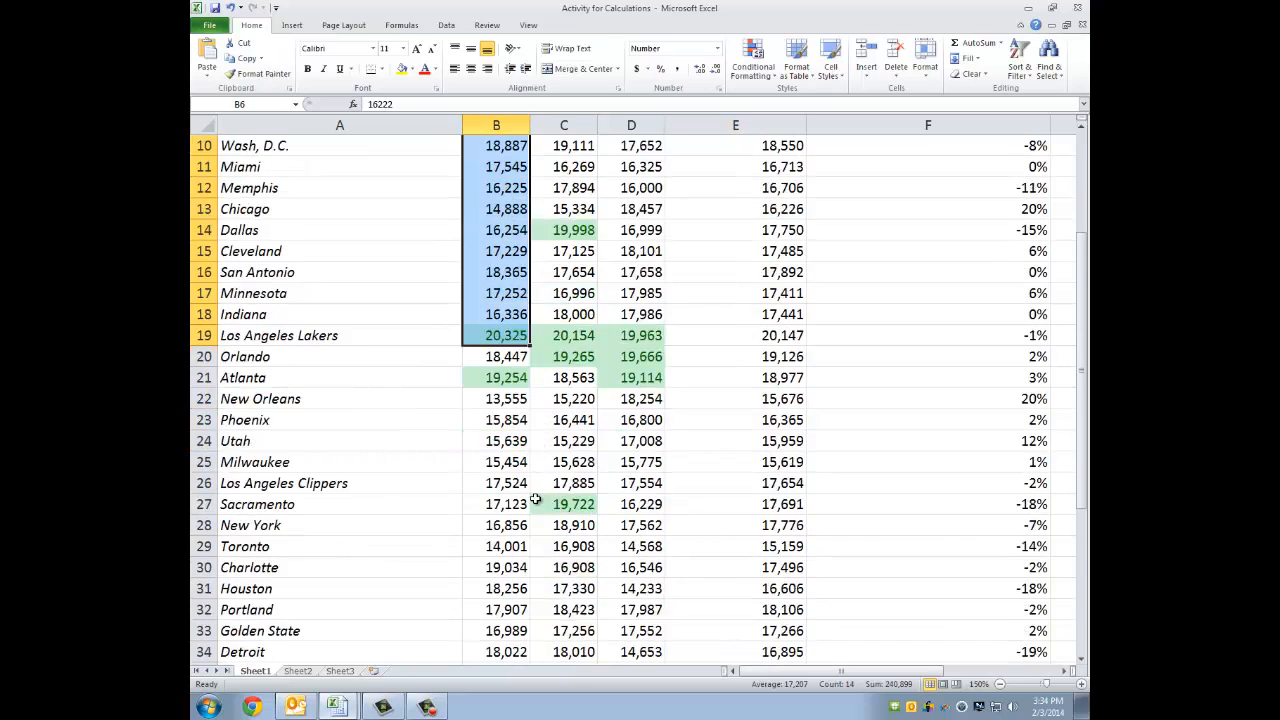
scroll(536, 500, "up", 2)
scroll(536, 500, "up", 2)
scroll(536, 500, "down", 1)
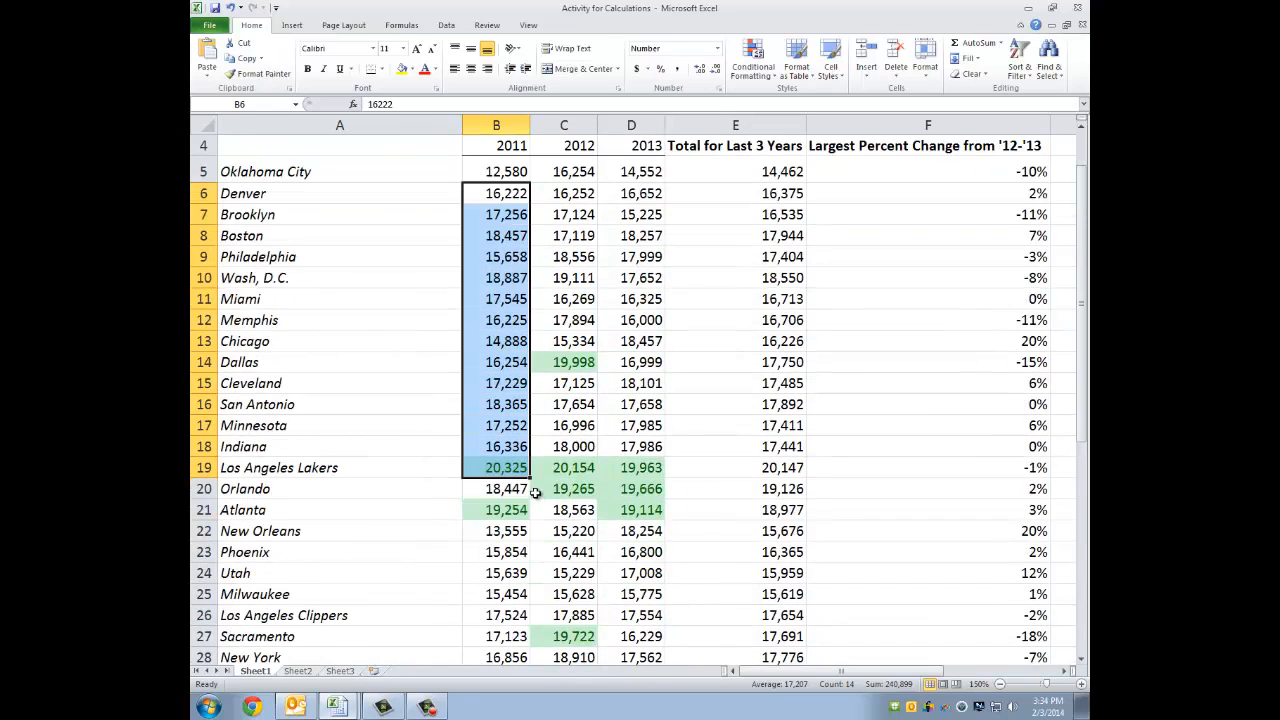
left_click(491, 359)
scroll(500, 473, "down", 1)
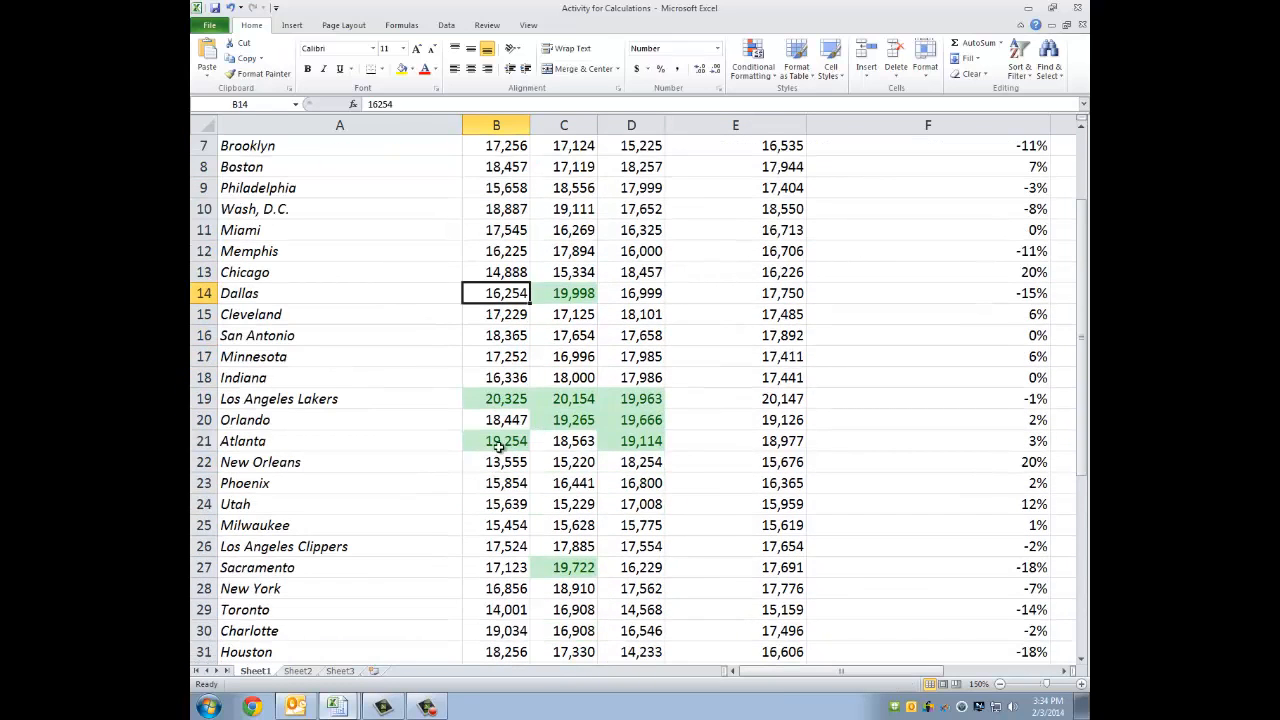
left_click(508, 400)
left_click(509, 447)
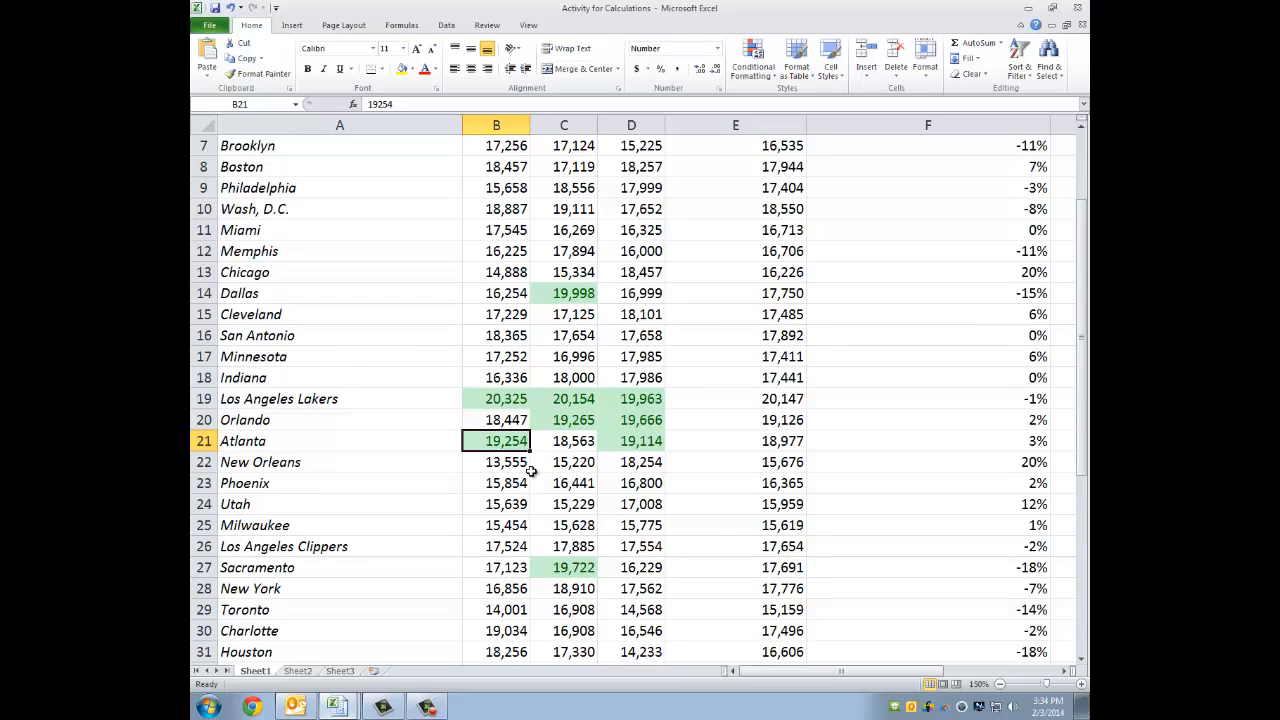
scroll(511, 438, "down", 1)
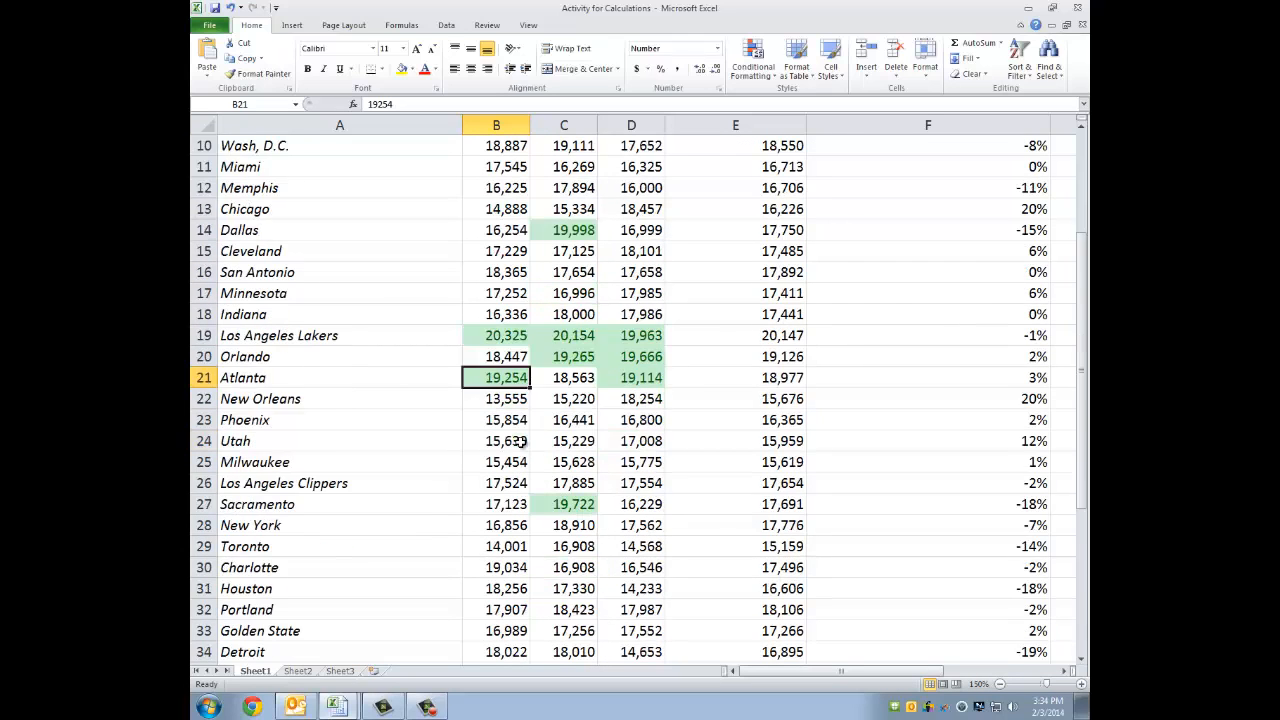
scroll(511, 438, "up", 3)
scroll(568, 291, "down", 3)
scroll(651, 311, "up", 3)
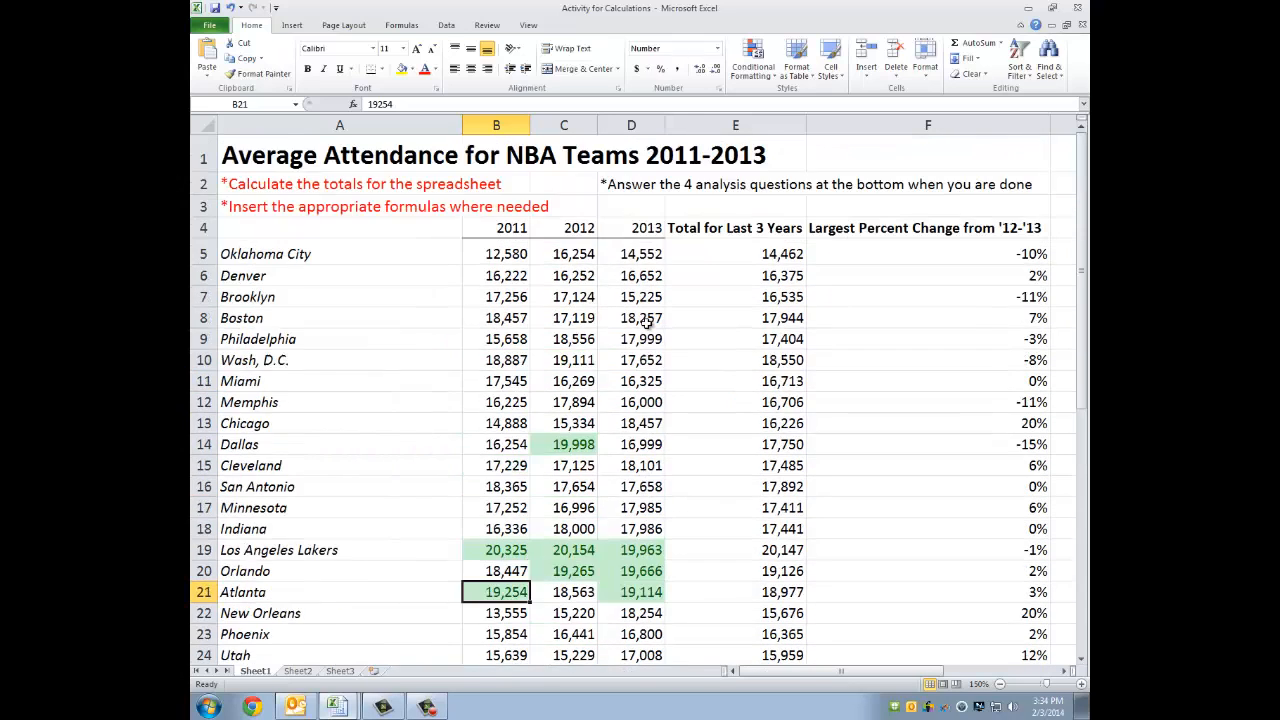
scroll(643, 330, "down", 3)
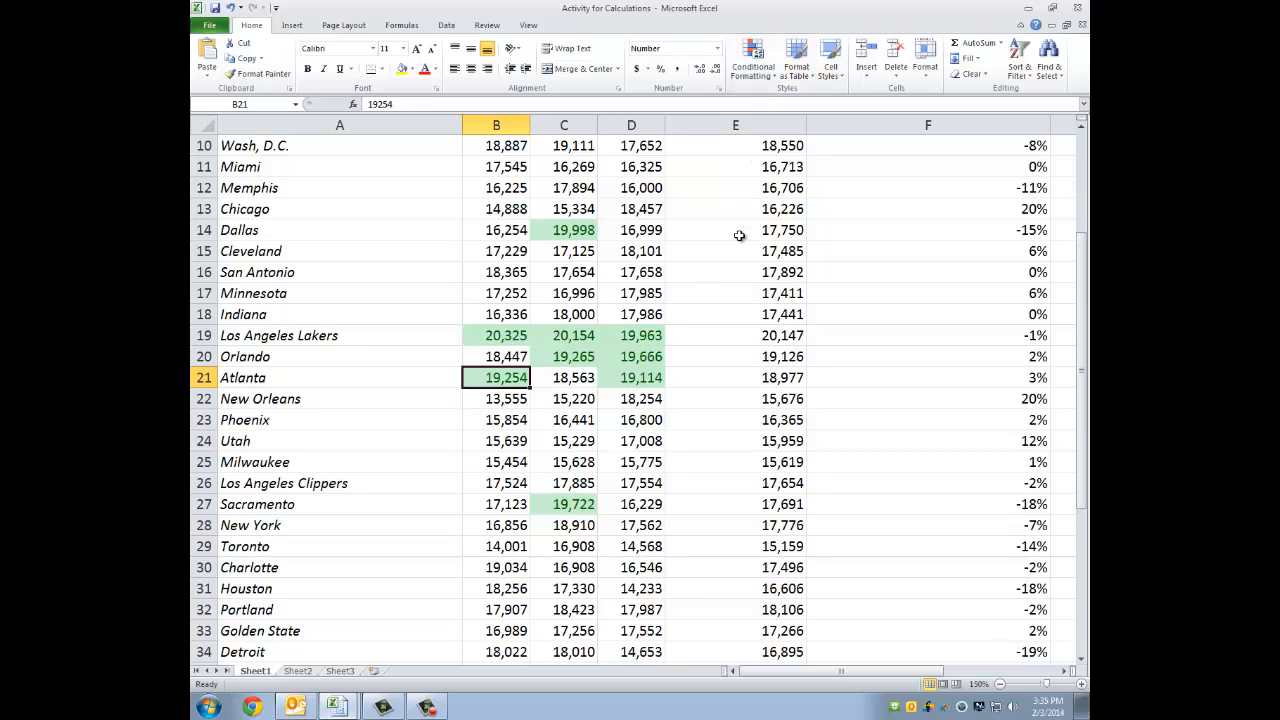
scroll(711, 245, "up", 1)
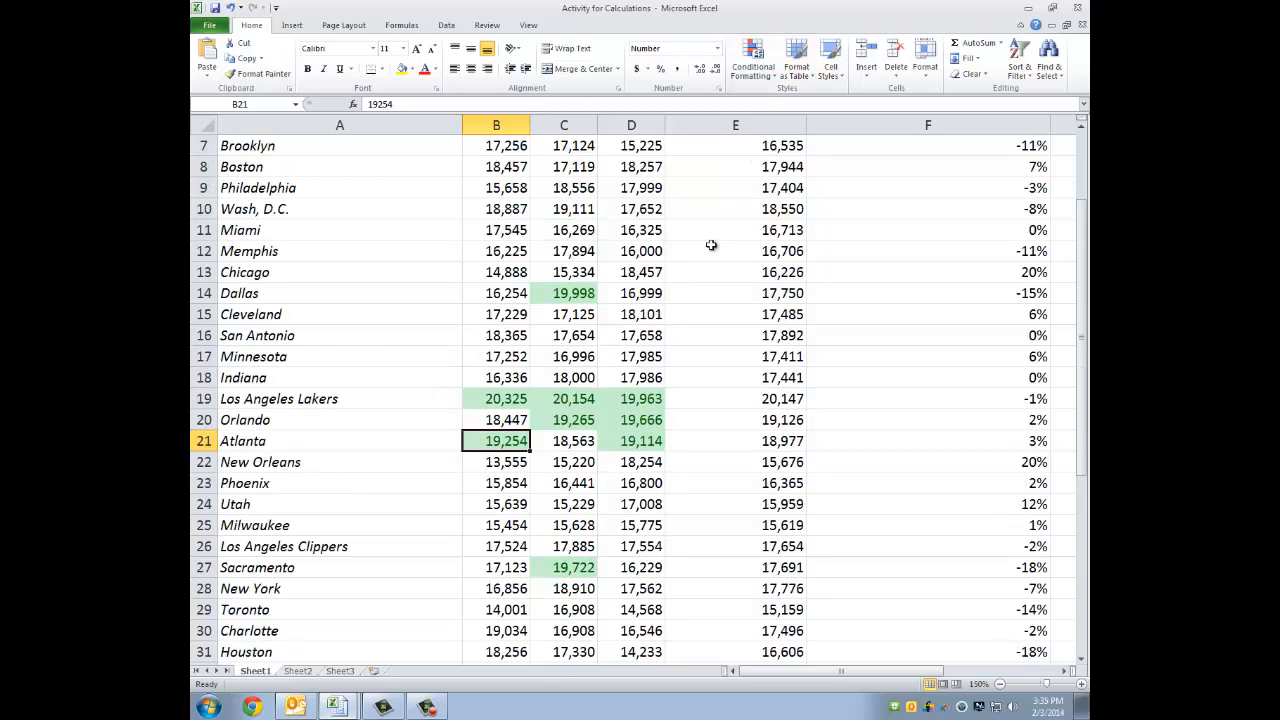
scroll(733, 209, "up", 2)
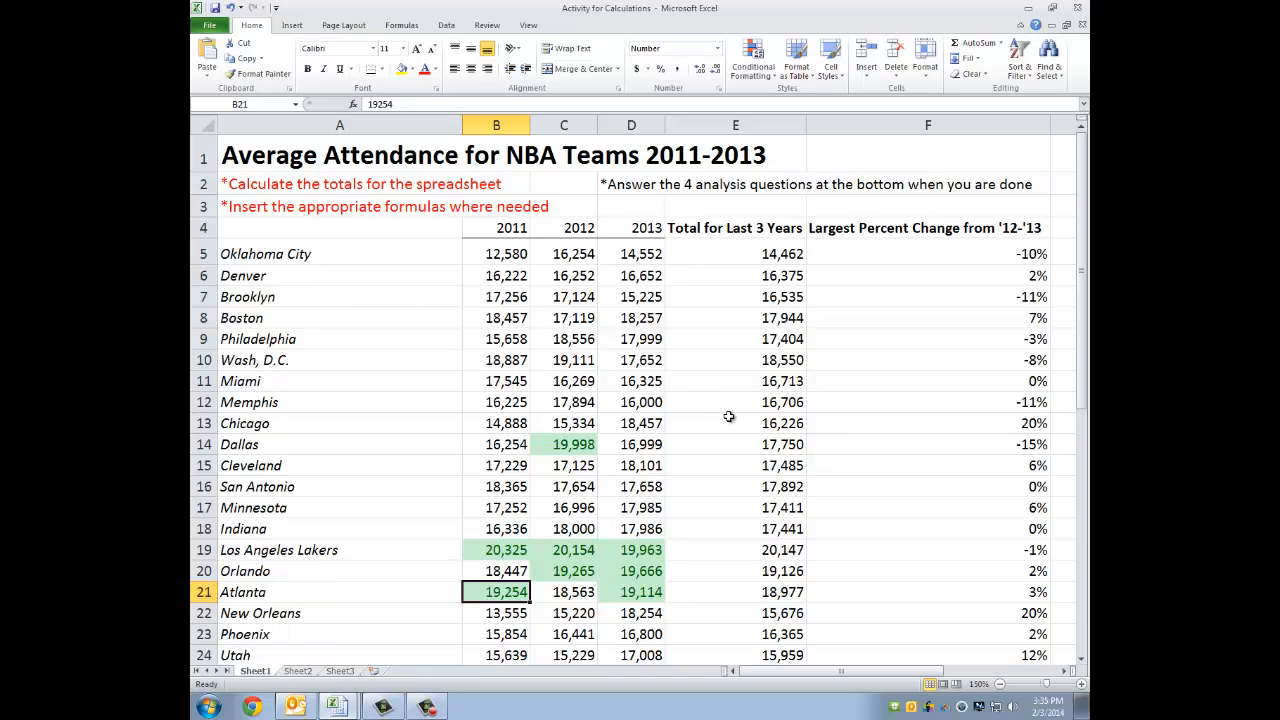
left_click(427, 707)
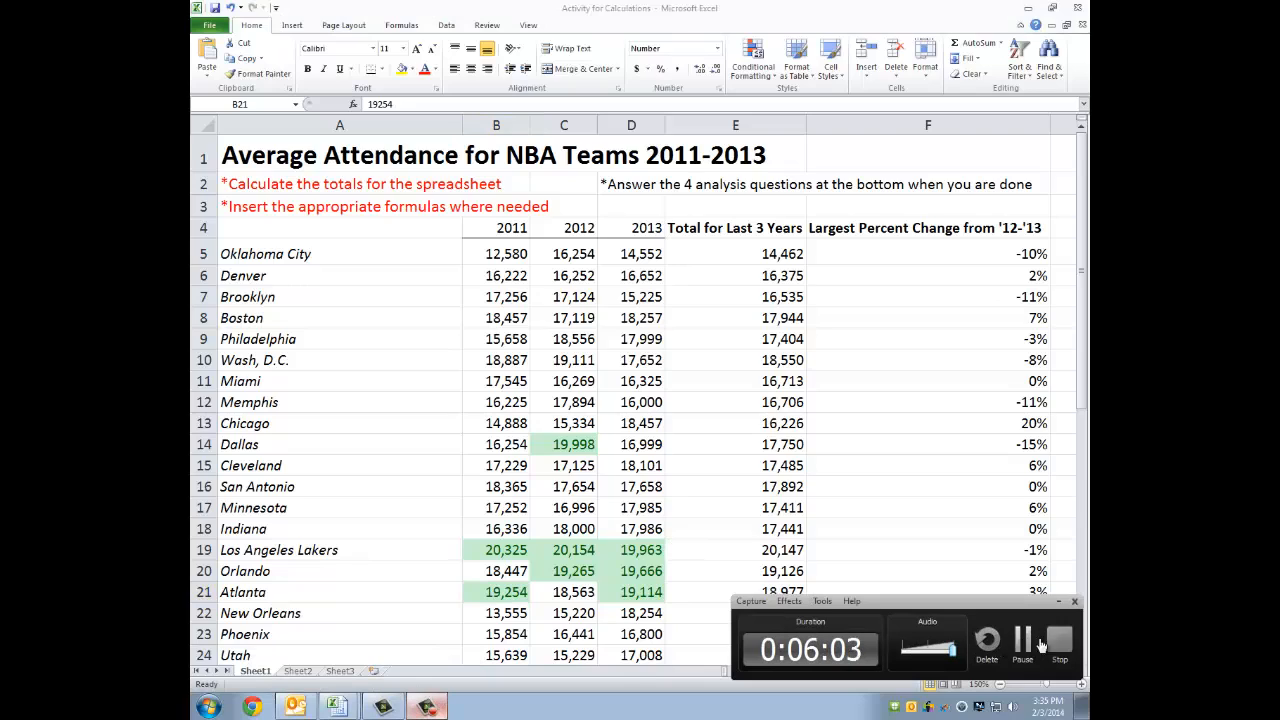